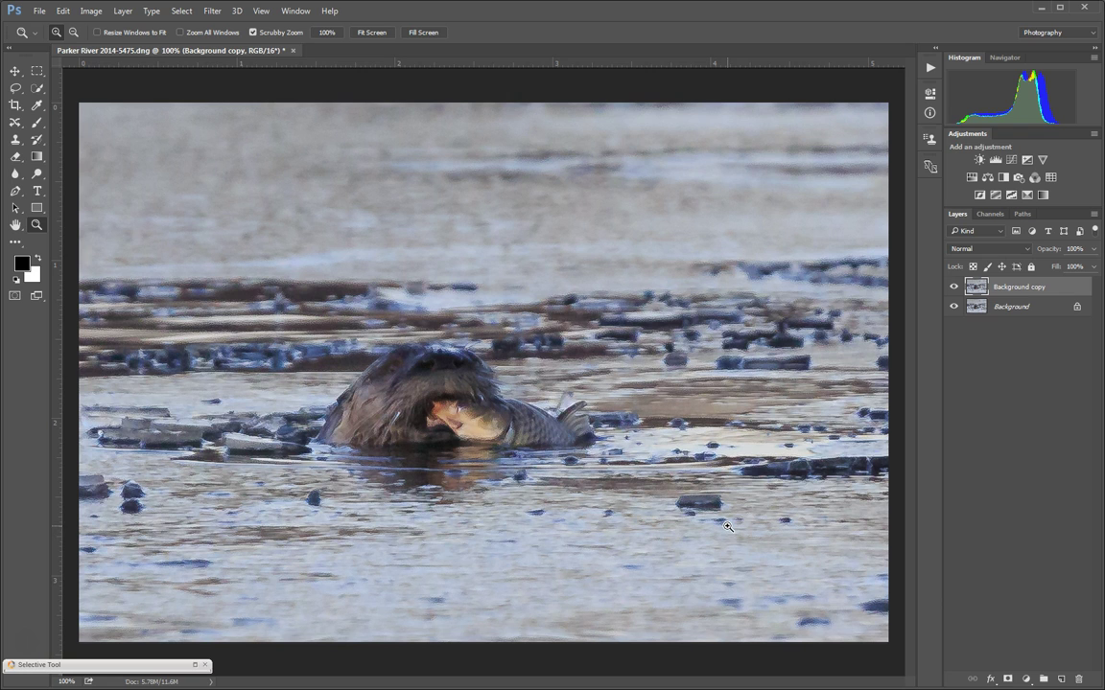
# Step: Launch Filter > Topaz Labs > Topaz DeNoise 6 on the Background copy layer
pyautogui.click(213, 13)
pyautogui.moveTo(253, 396)
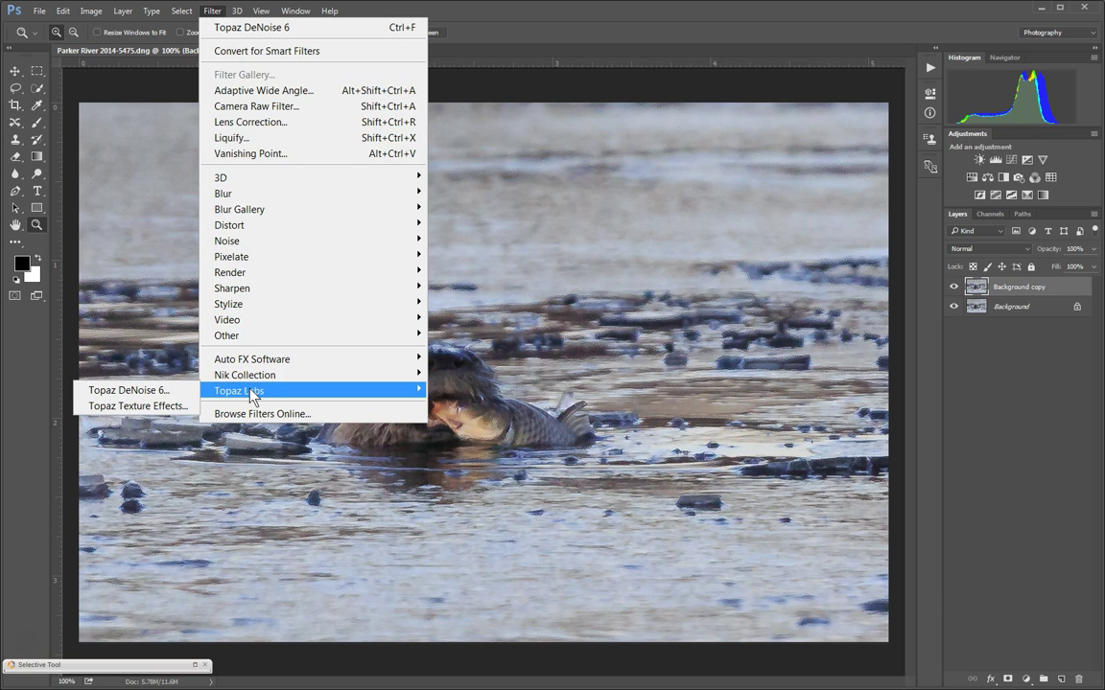
pyautogui.click(144, 404)
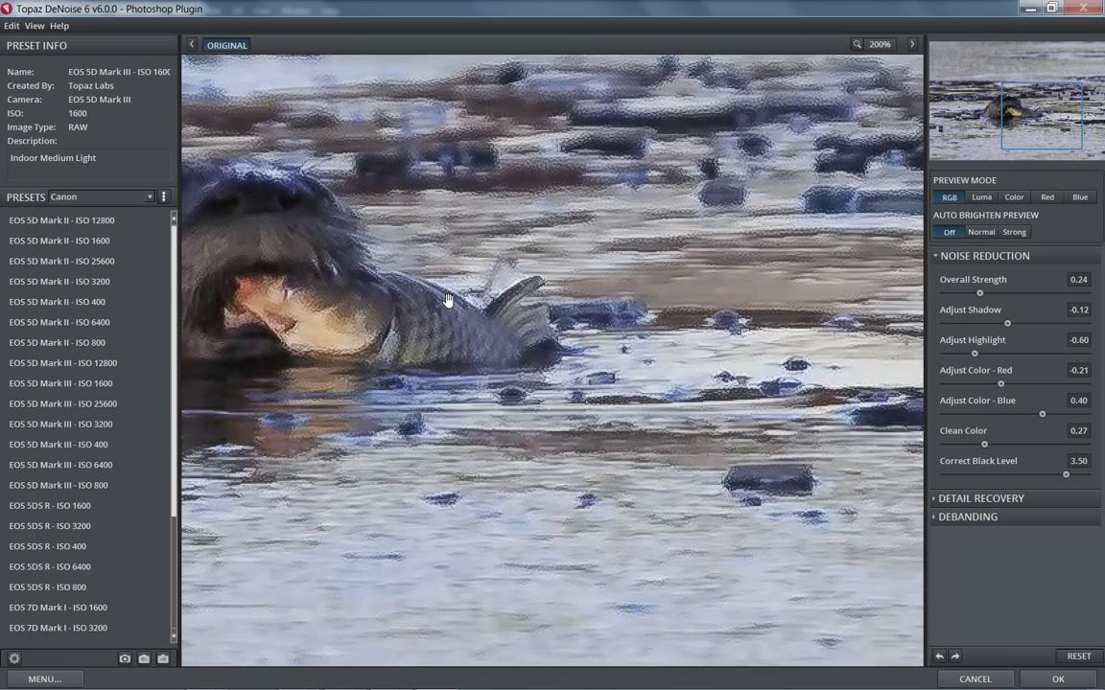
# Step: Pan the 200% preview to frame the otter and fish, then zoom out to 100%
pyautogui.moveTo(523, 328); pyautogui.dragTo(763, 434)
pyautogui.moveTo(441, 380); pyautogui.dragTo(540, 388)
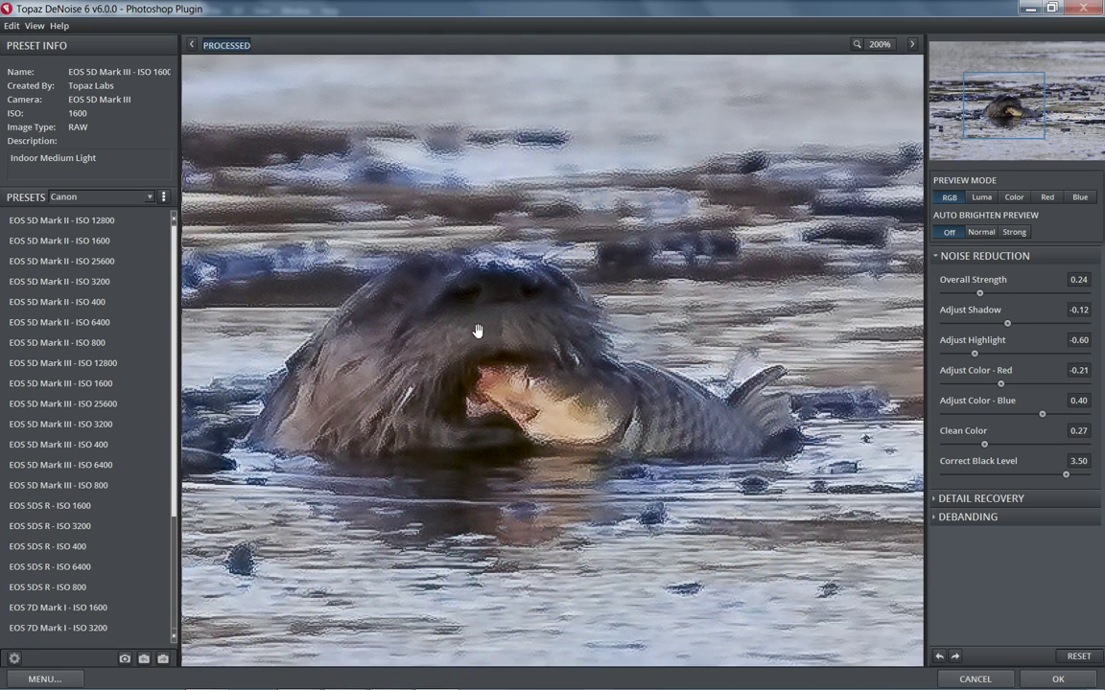
pyautogui.moveTo(473, 335)
pyautogui.mouseDown()
pyautogui.moveTo(548, 362)
pyautogui.moveTo(456, 341)
pyautogui.mouseUp()
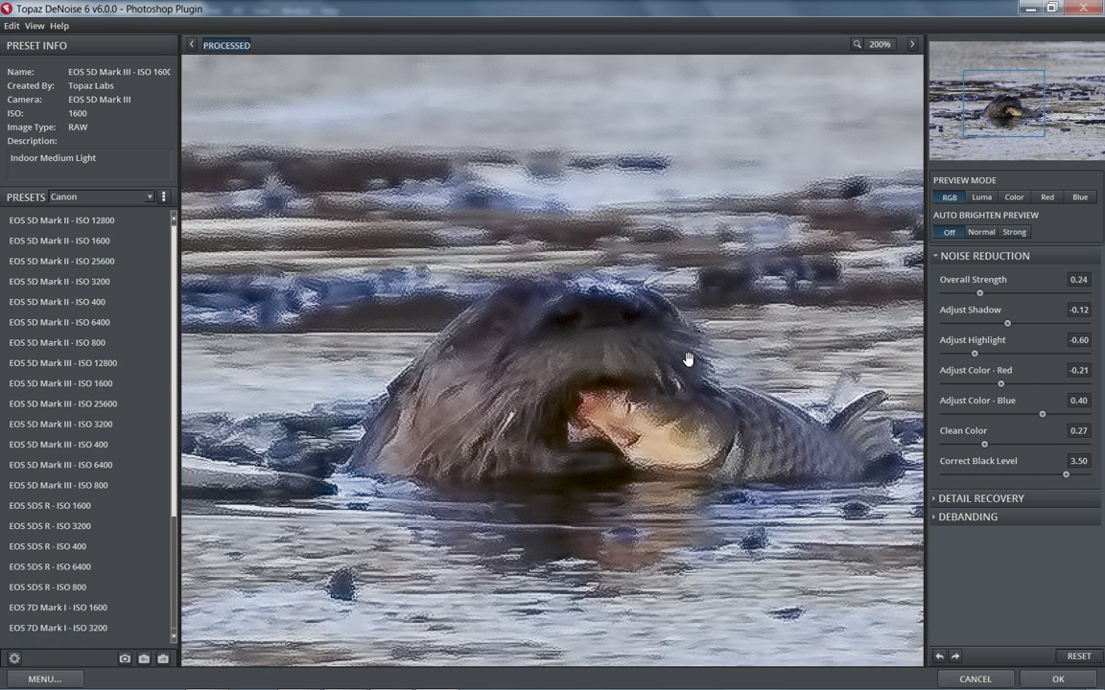
pyautogui.click(878, 48)
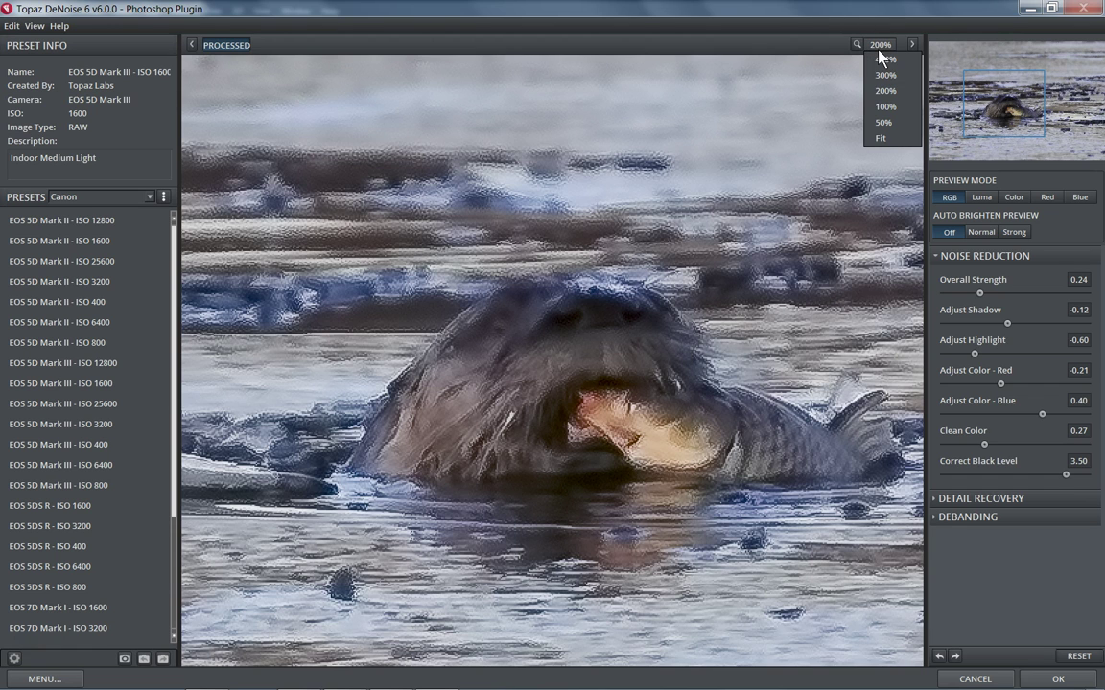
pyautogui.click(879, 102)
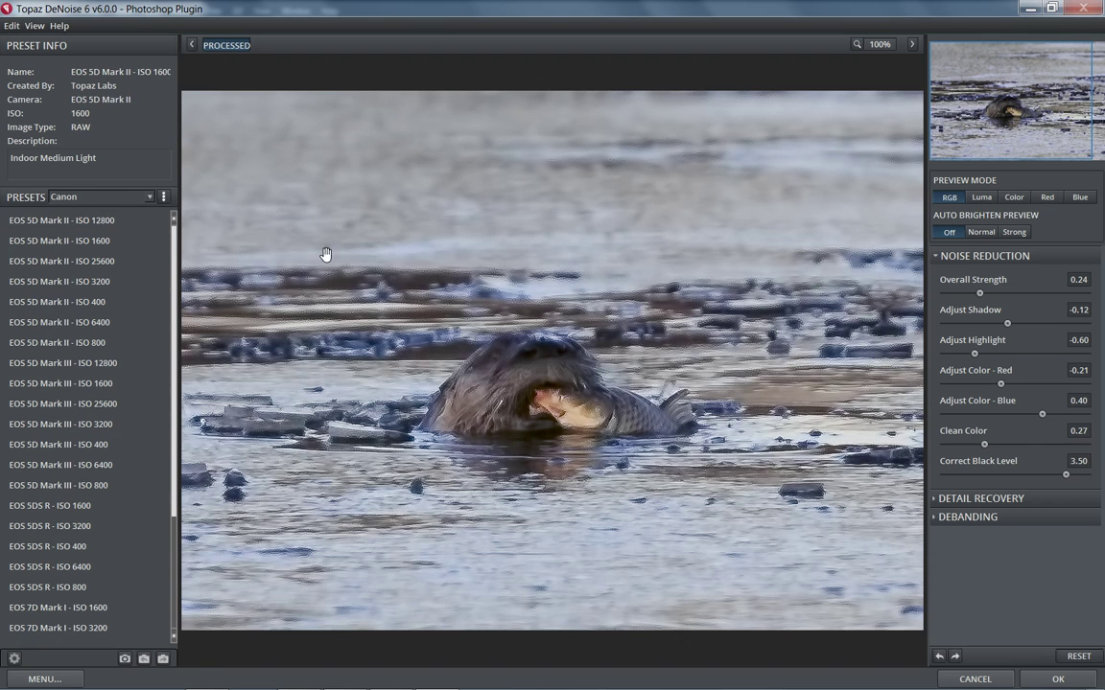
# Step: Keep the Canon presets, try the EOS 5D Mark III ISO 400 and 6400 presets, then apply ISO 800
pyautogui.click(148, 197)
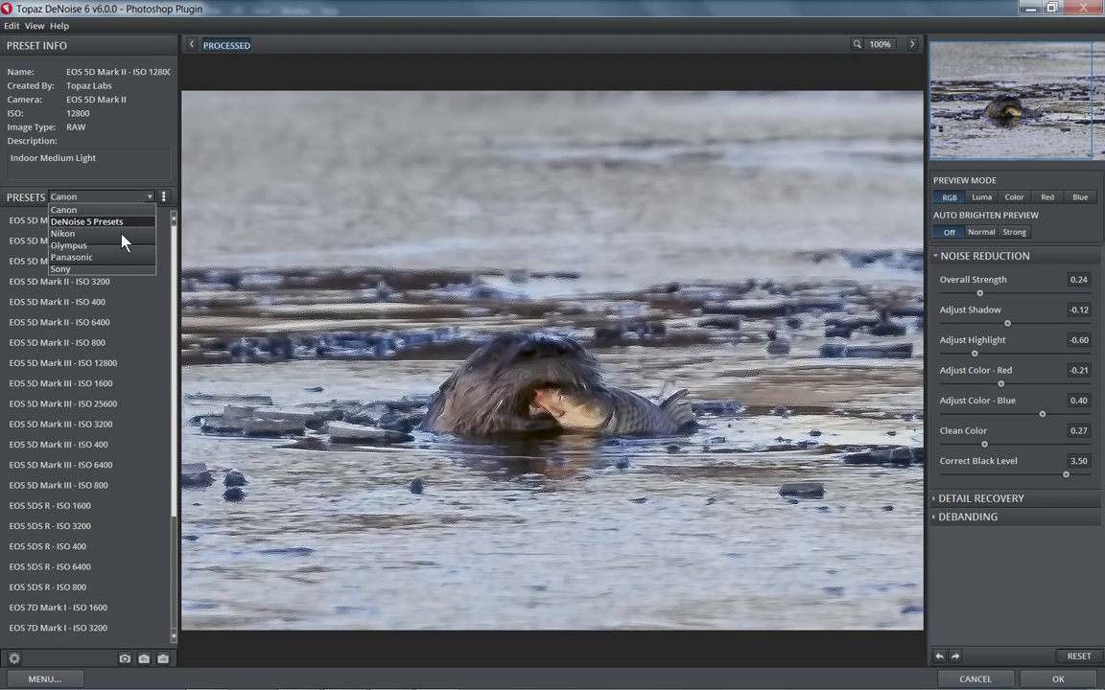
pyautogui.click(50, 188)
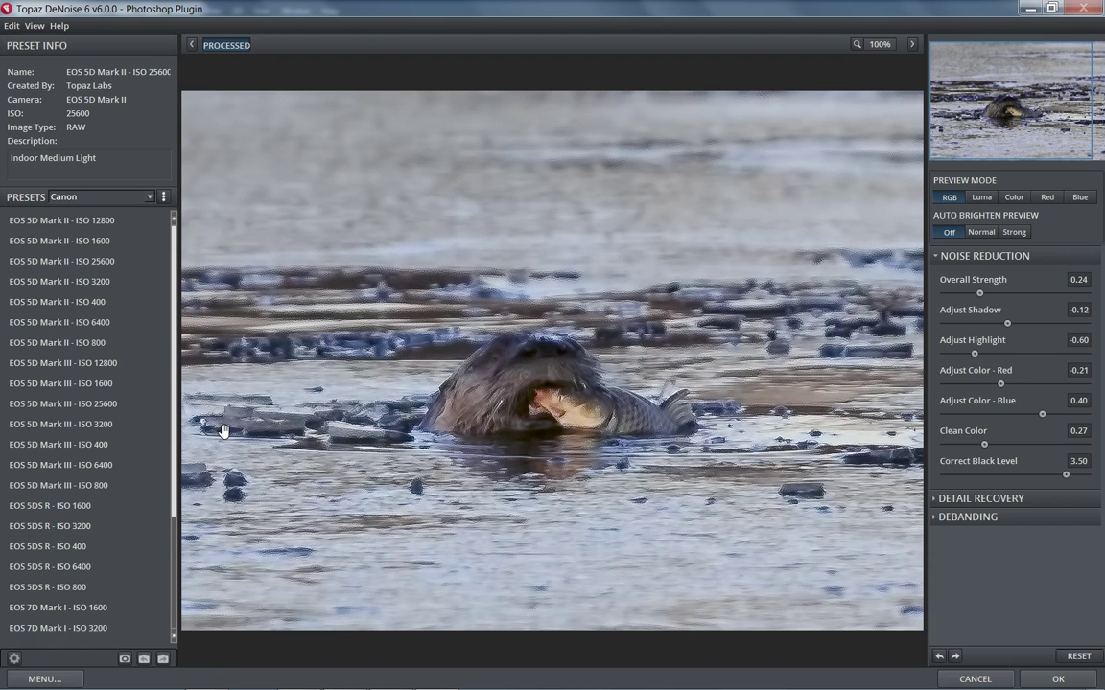
pyautogui.click(91, 445)
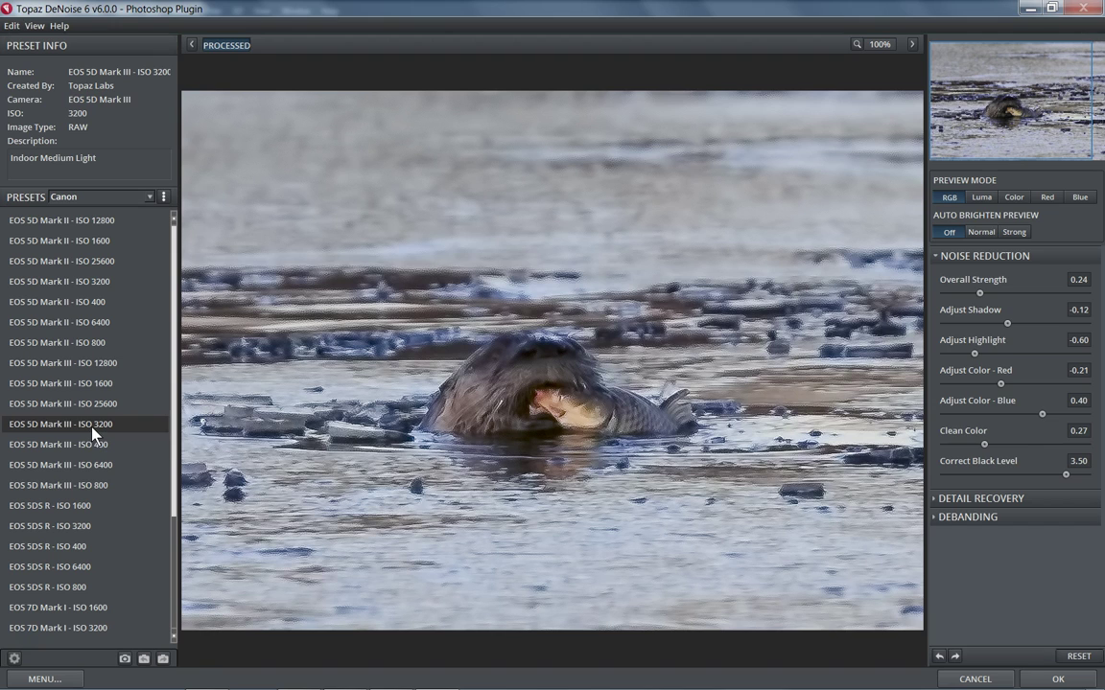
pyautogui.click(133, 470)
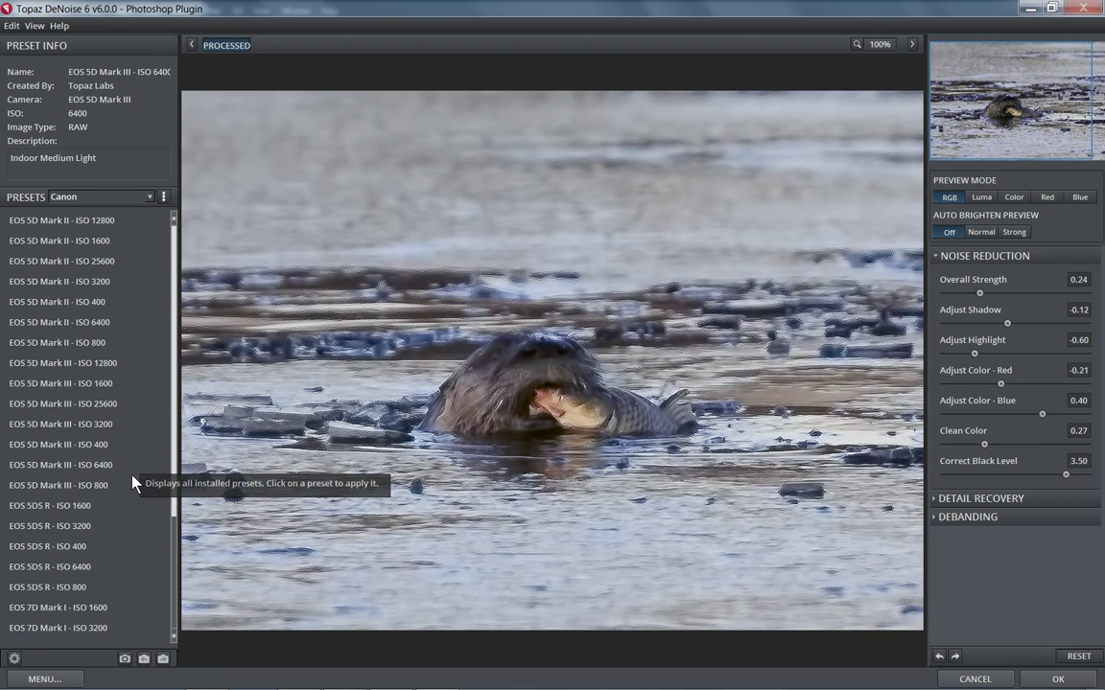
pyautogui.click(122, 488)
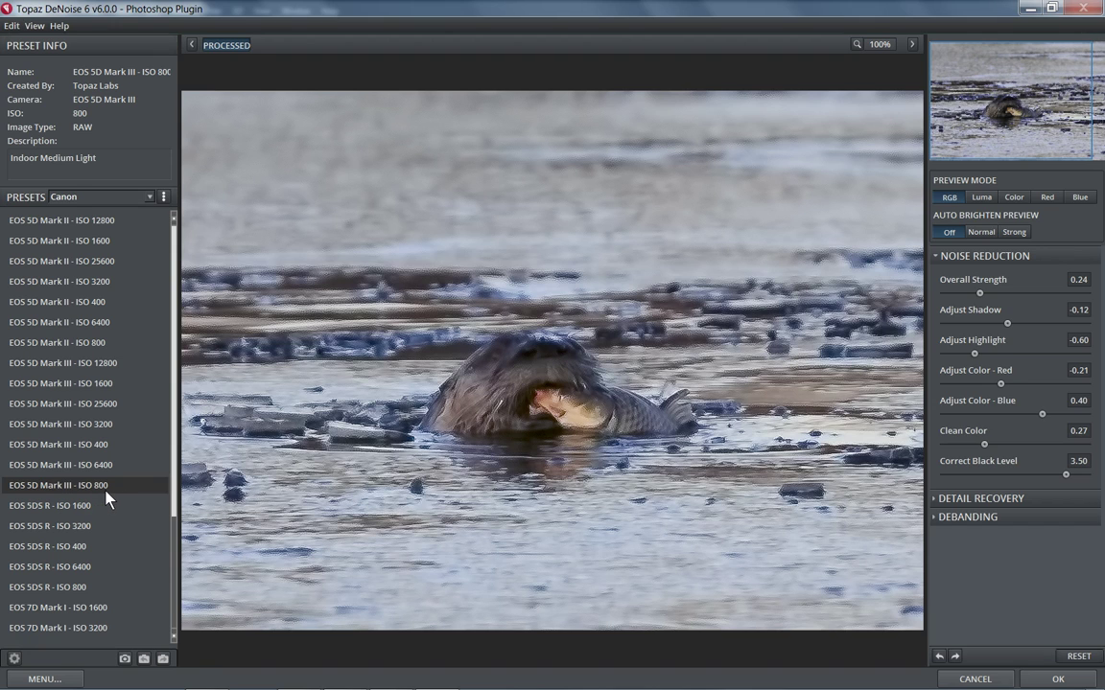
pyautogui.click(81, 489)
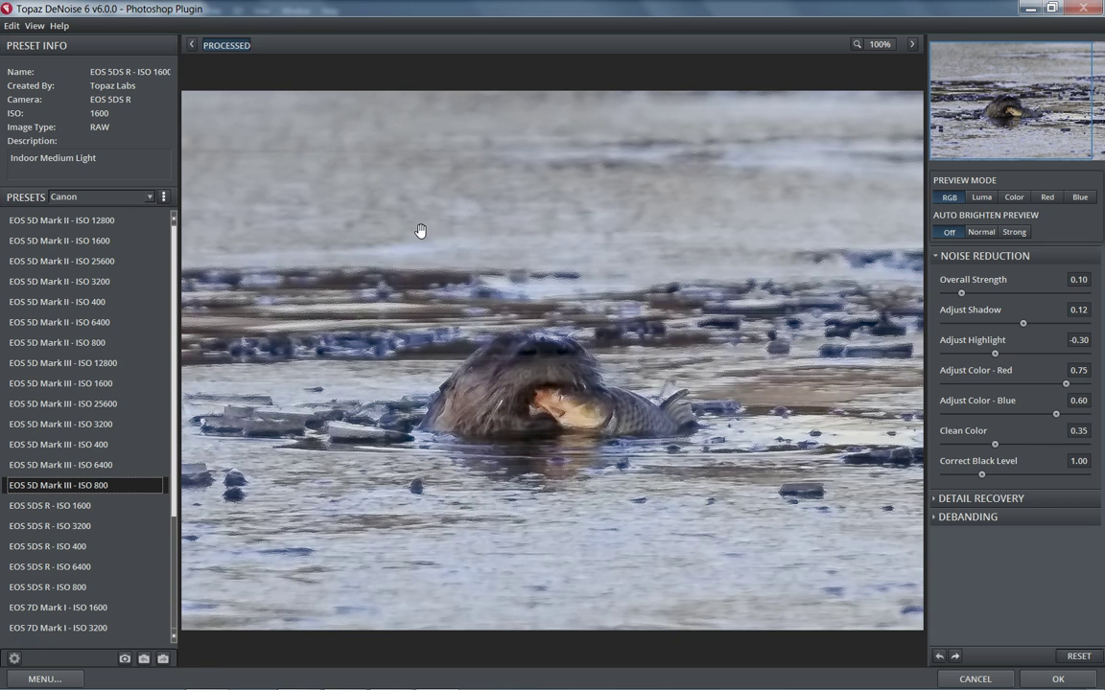
# Step: Check the unprocessed original, then magnify the preview to 200%
pyautogui.click(342, 189)
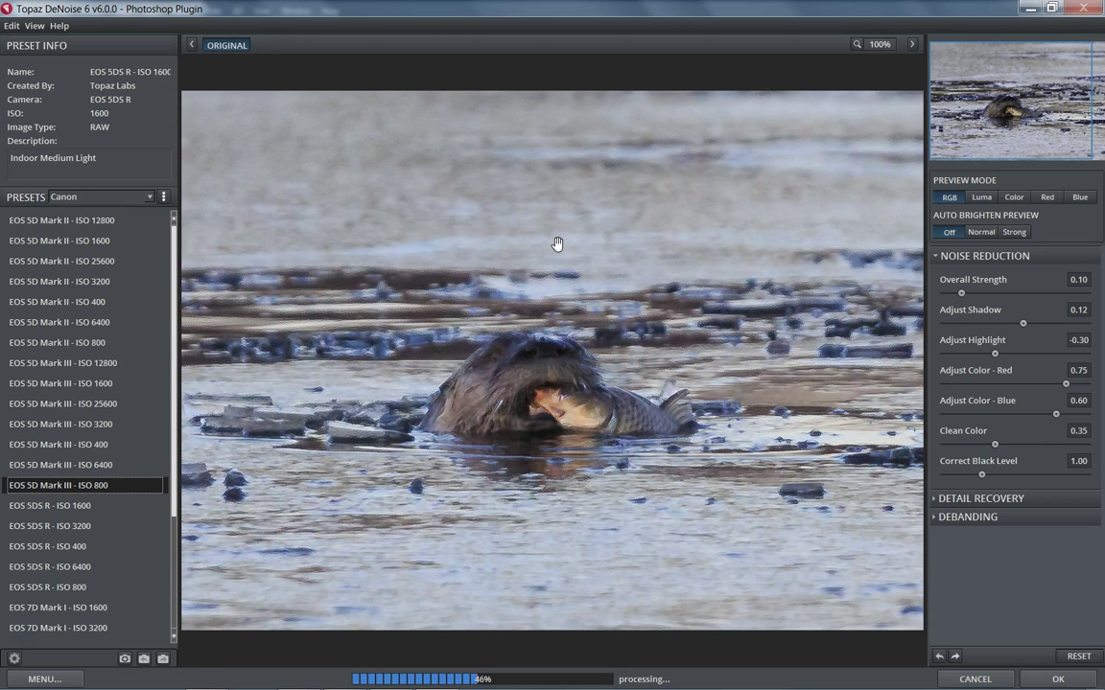
pyautogui.click(878, 44)
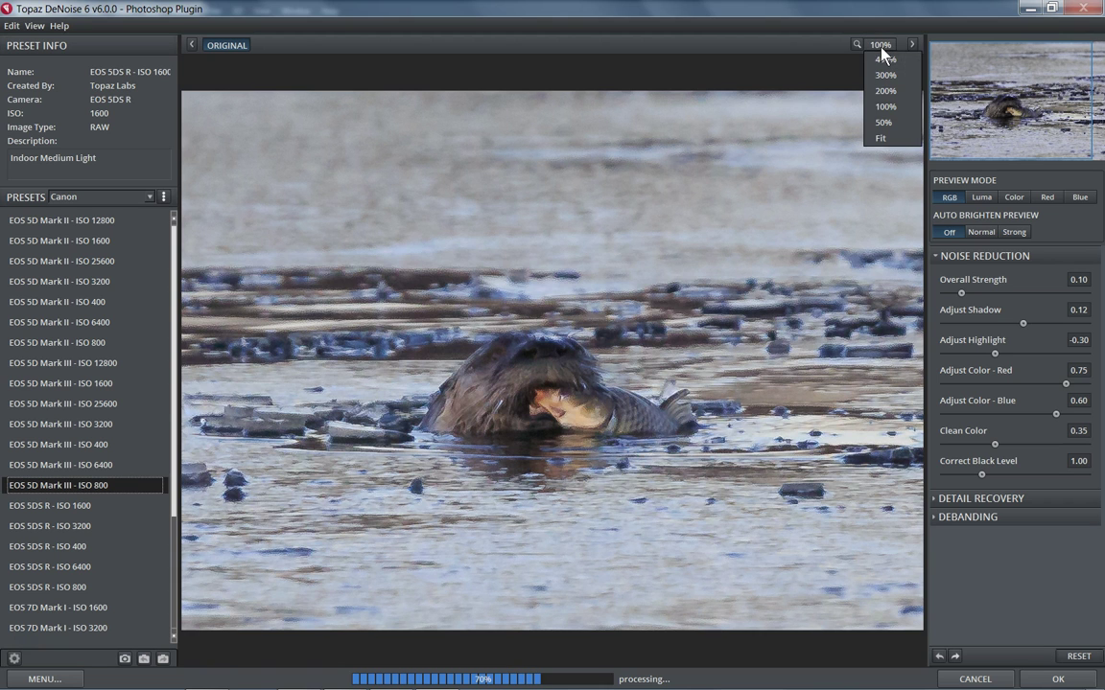
pyautogui.click(890, 92)
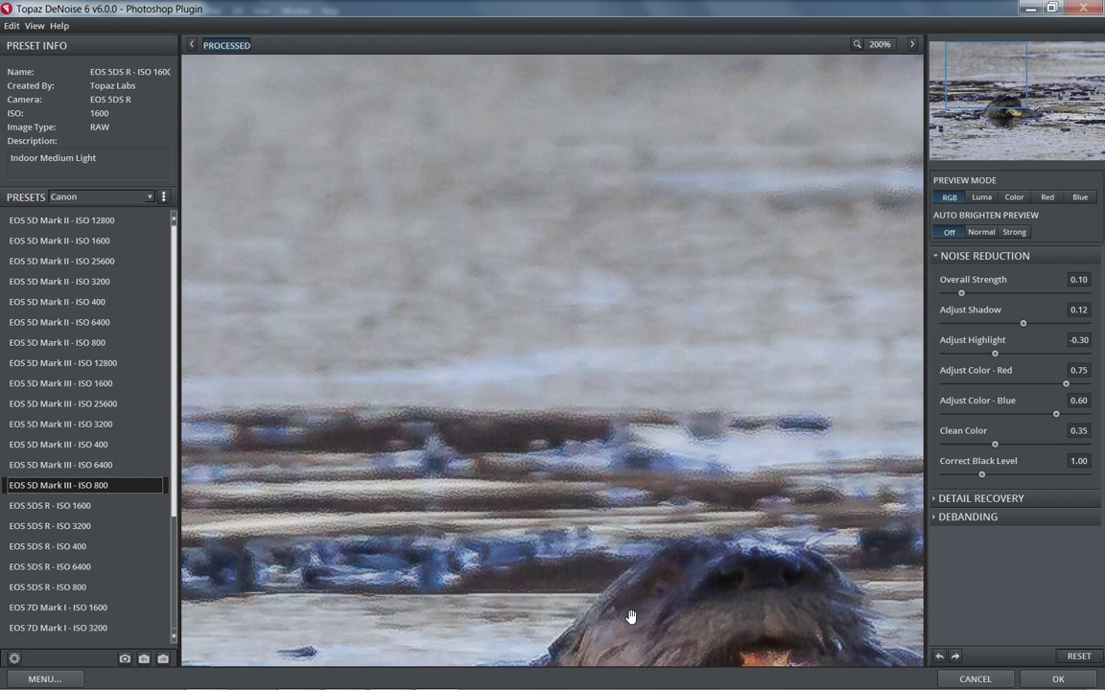
# Step: Pan the magnified view onto the otter, switching between the original and processed images
pyautogui.click(452, 286)
pyautogui.moveTo(452, 286); pyautogui.dragTo(484, 400)
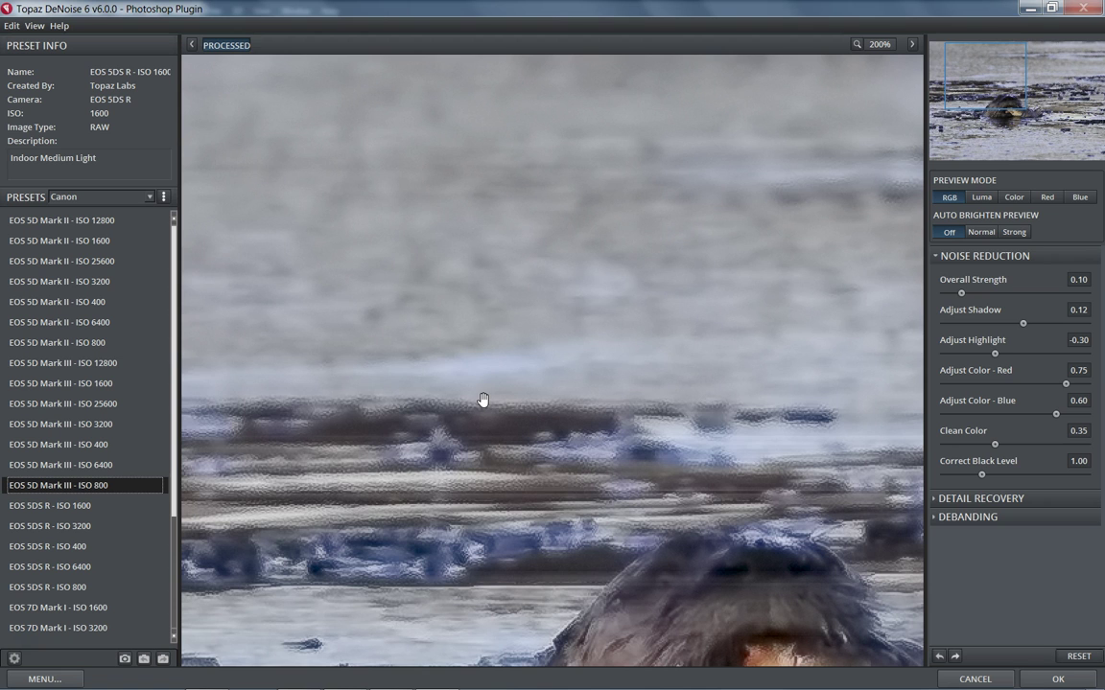
pyautogui.moveTo(586, 505); pyautogui.dragTo(522, 296)
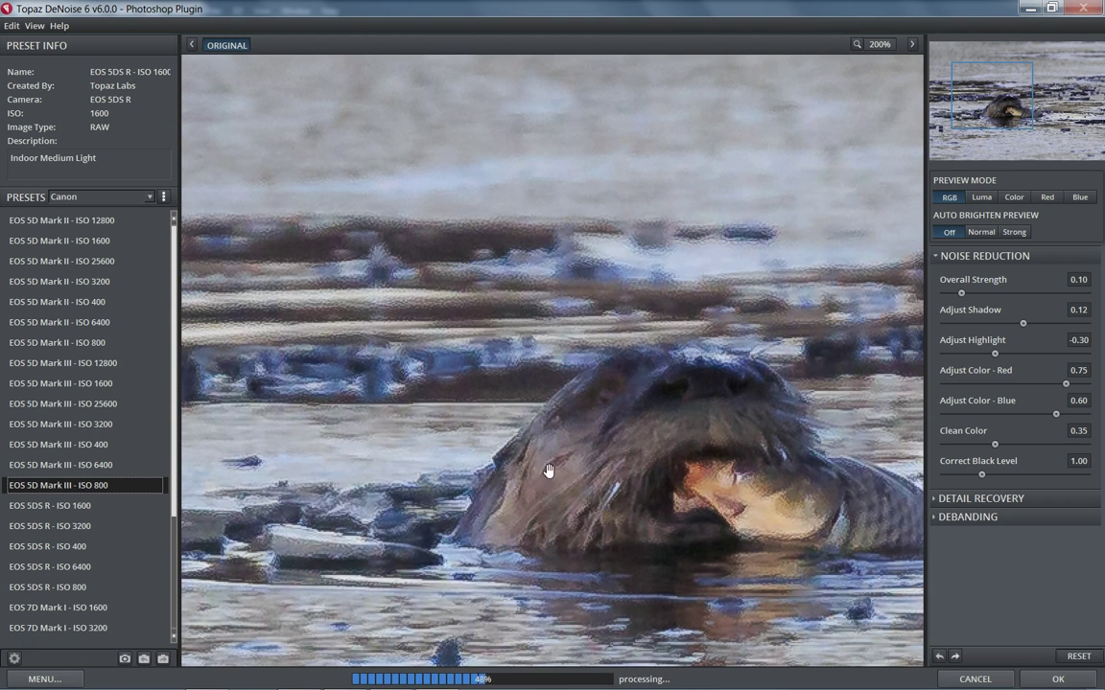
pyautogui.moveTo(537, 508); pyautogui.dragTo(402, 390)
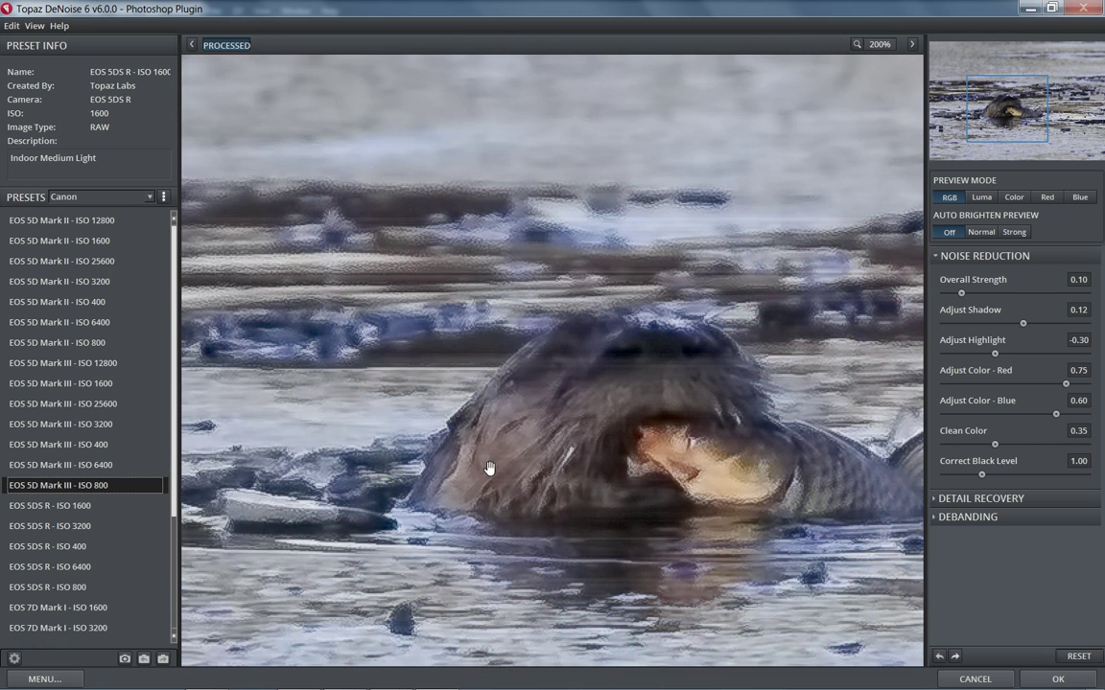
pyautogui.click(657, 482)
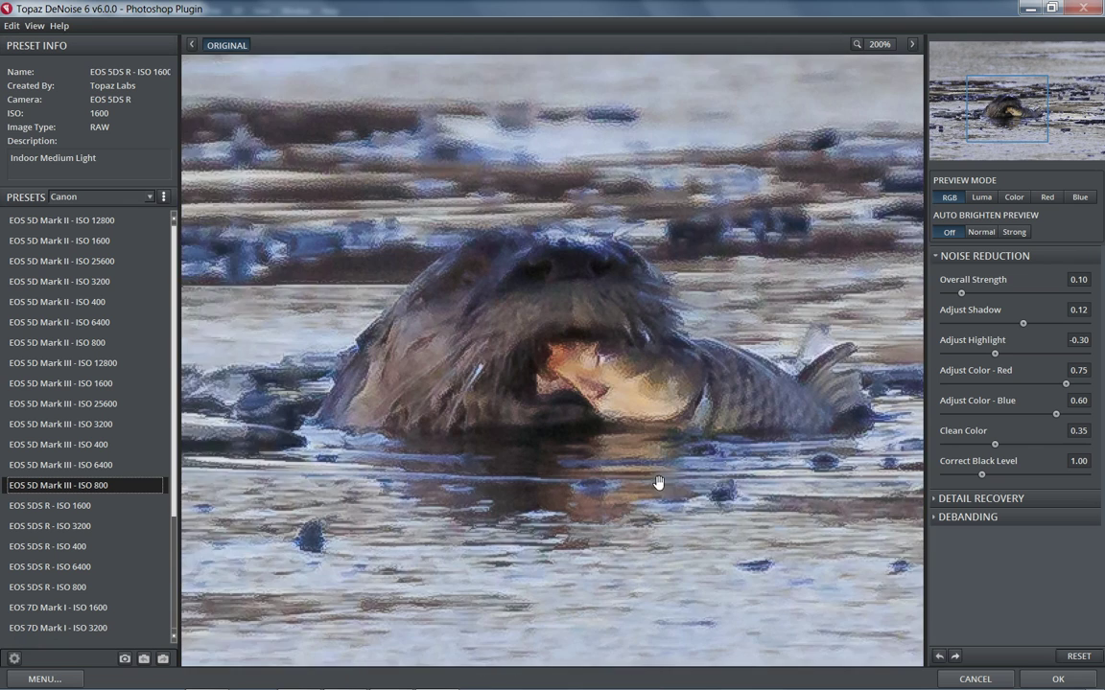
pyautogui.moveTo(658, 483)
pyautogui.mouseDown()
pyautogui.moveTo(553, 451)
pyautogui.moveTo(643, 468)
pyautogui.mouseUp()
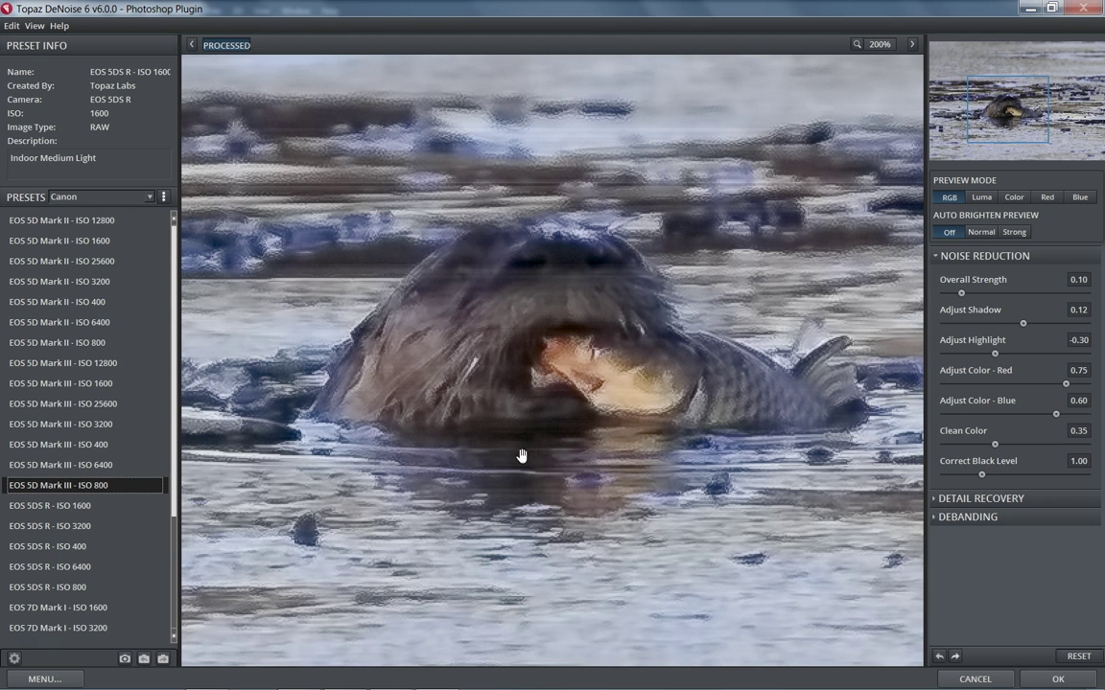
pyautogui.moveTo(583, 369); pyautogui.dragTo(513, 446)
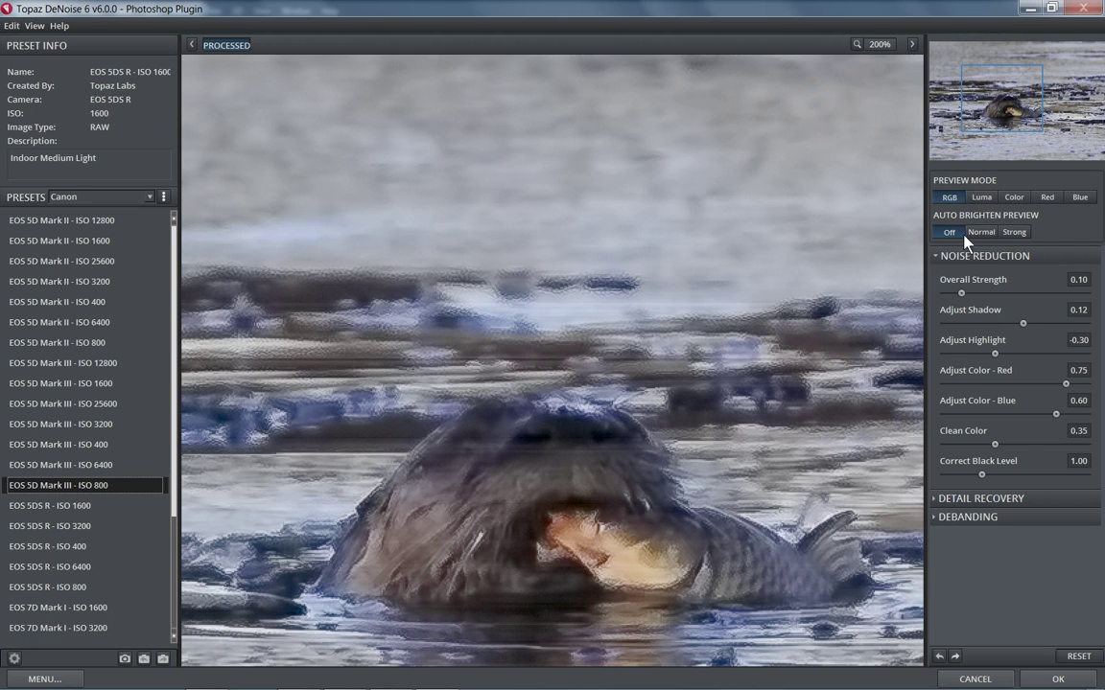
# Step: Switch to Luma preview, frame the otter, expand Debanding and turn off horizontal debanding
pyautogui.click(981, 200)
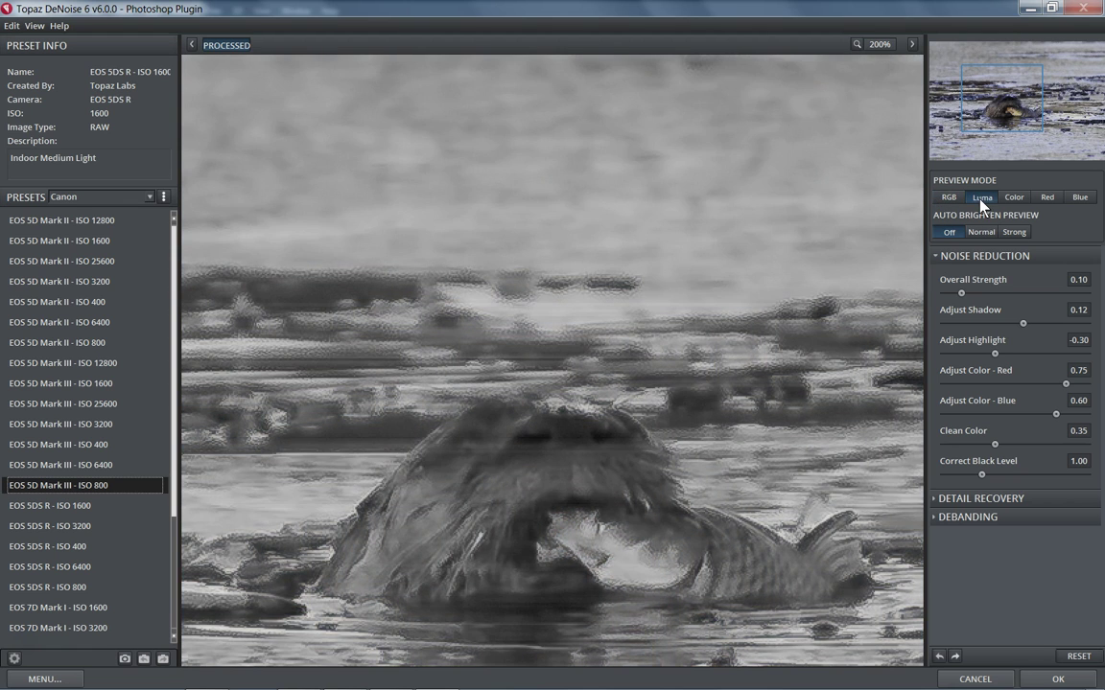
pyautogui.moveTo(604, 456); pyautogui.dragTo(610, 401)
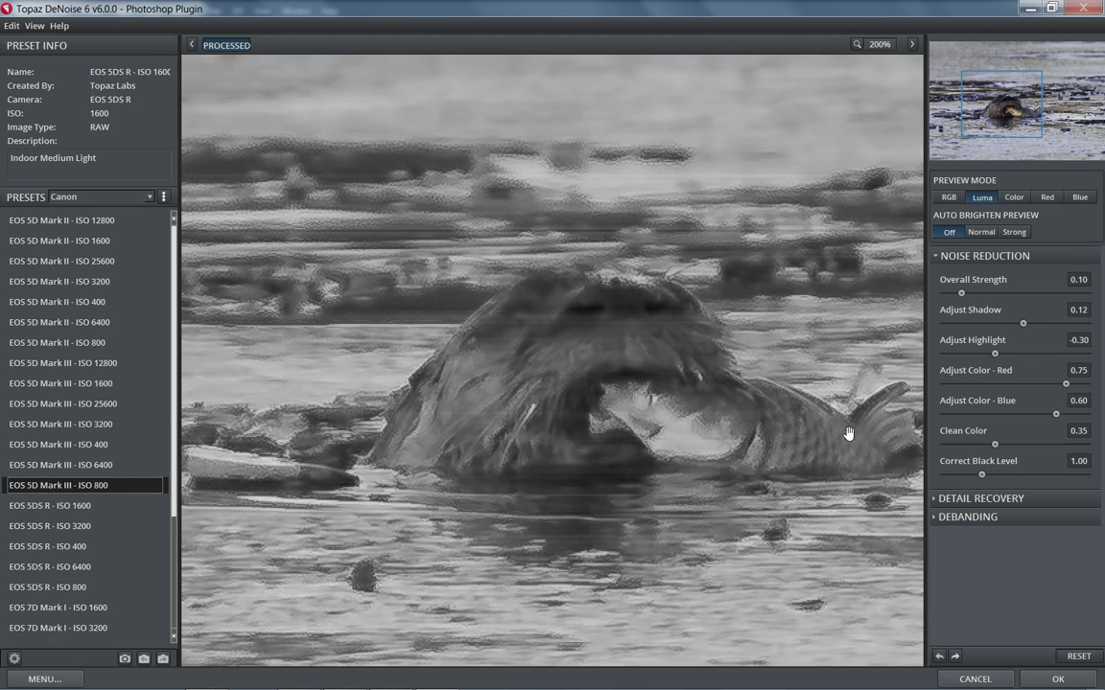
pyautogui.click(978, 521)
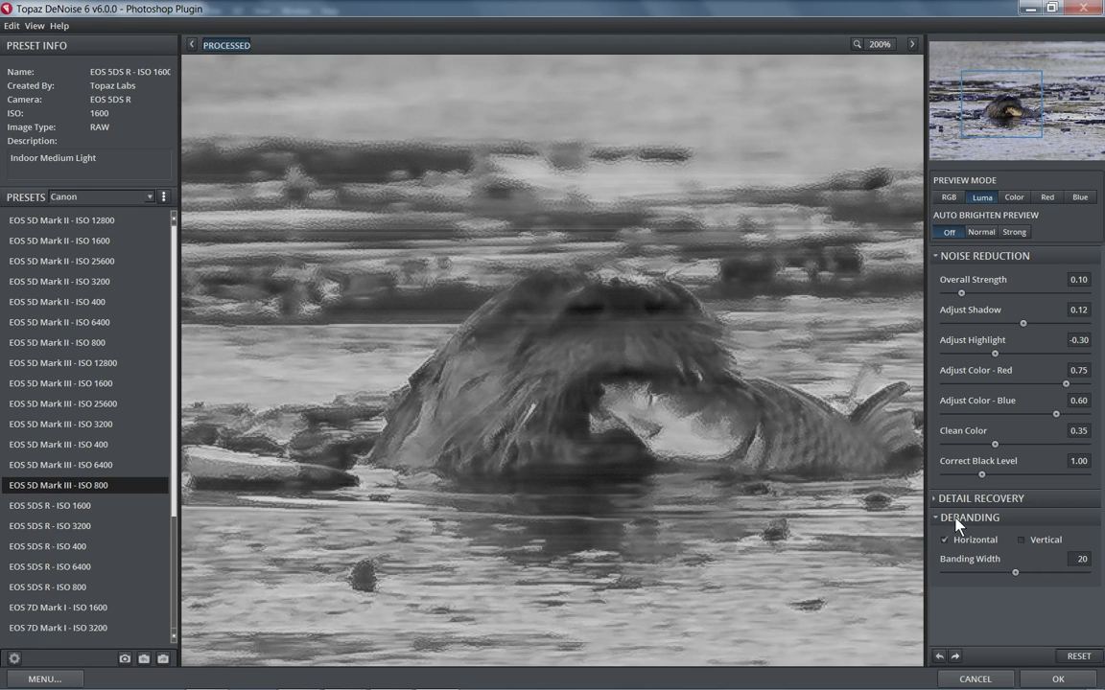
pyautogui.click(945, 540)
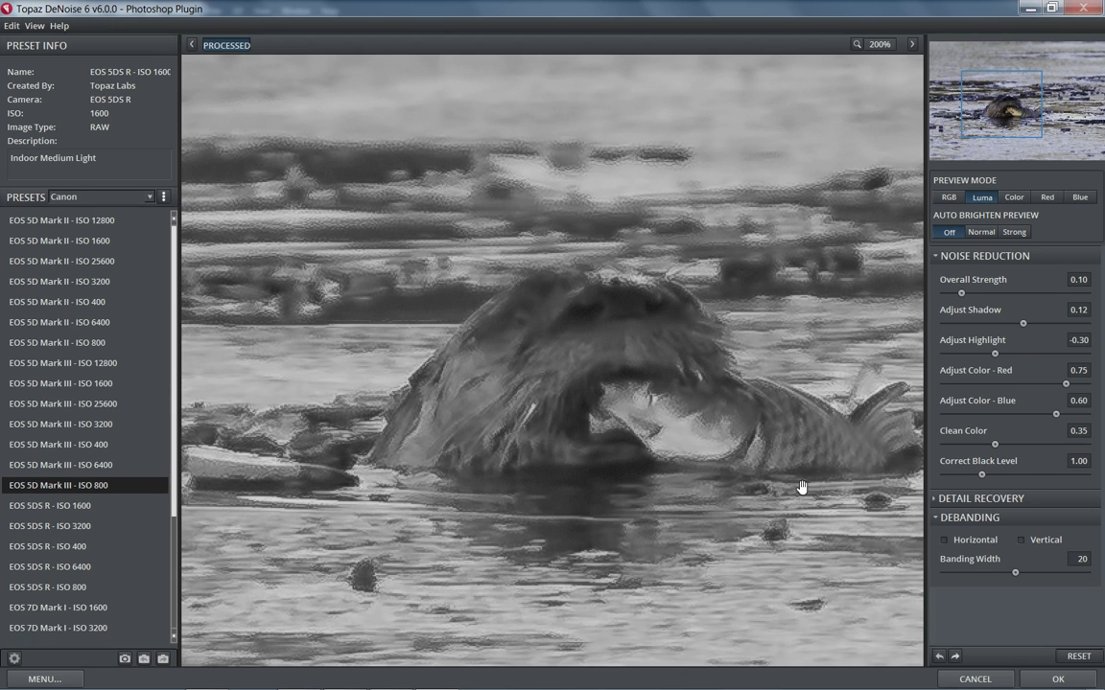
# Step: Collapse Debanding and settle Overall Strength at 0.23 after testing 0.70 and 0.32
pyautogui.click(938, 519)
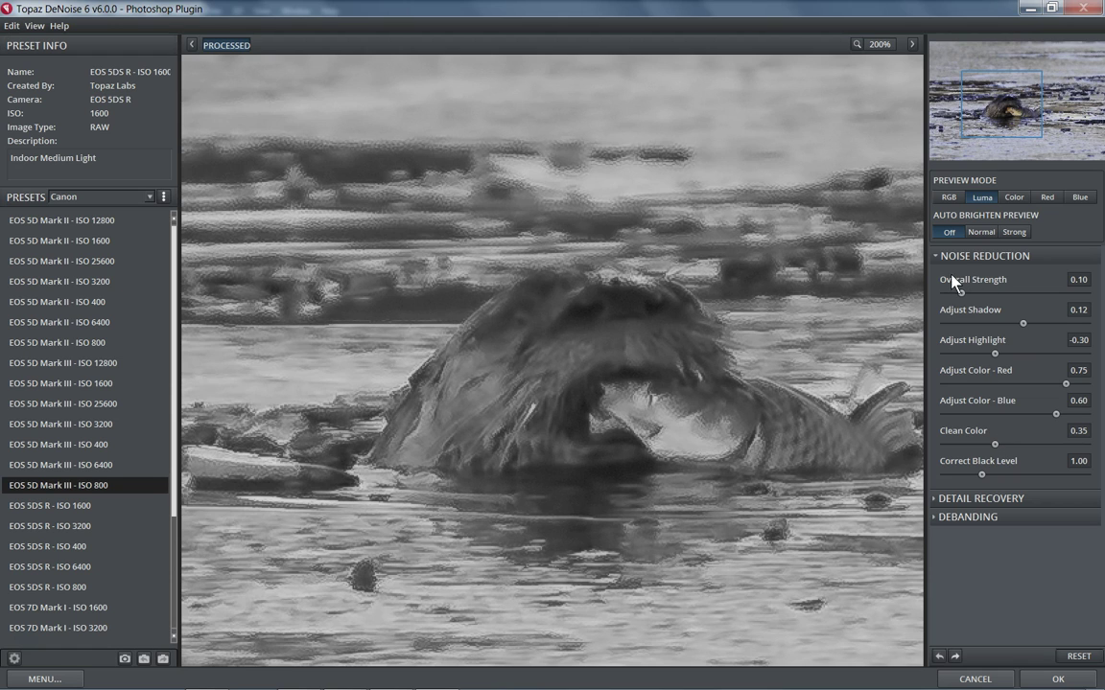
pyautogui.moveTo(961, 293); pyautogui.dragTo(1042, 294)
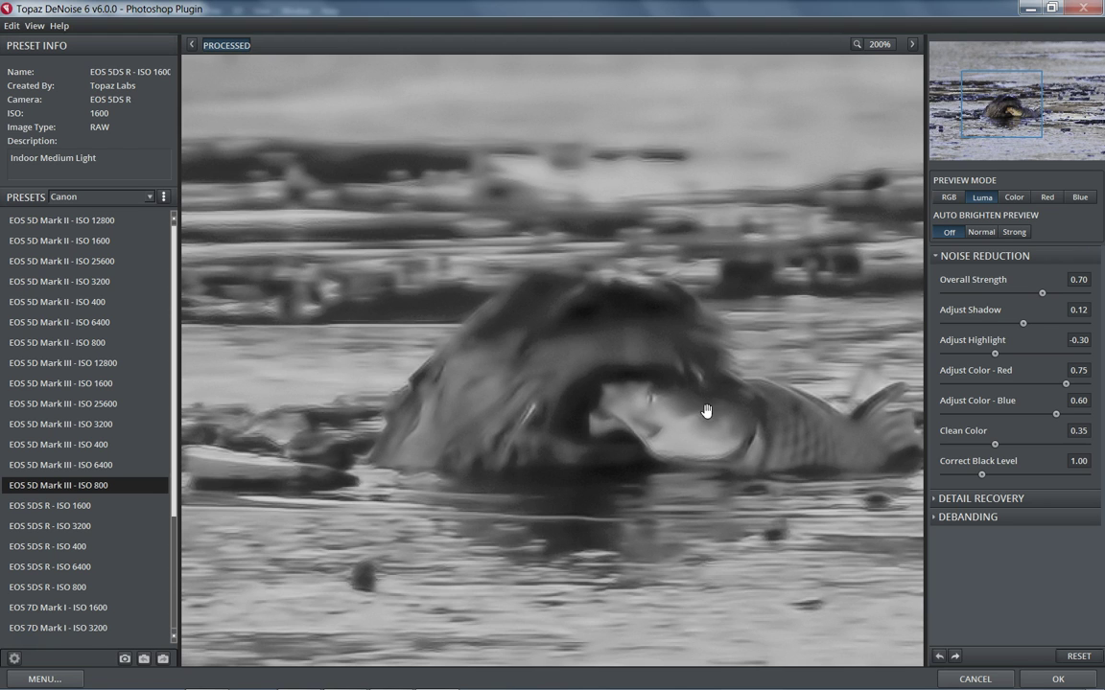
pyautogui.moveTo(732, 439); pyautogui.dragTo(636, 453)
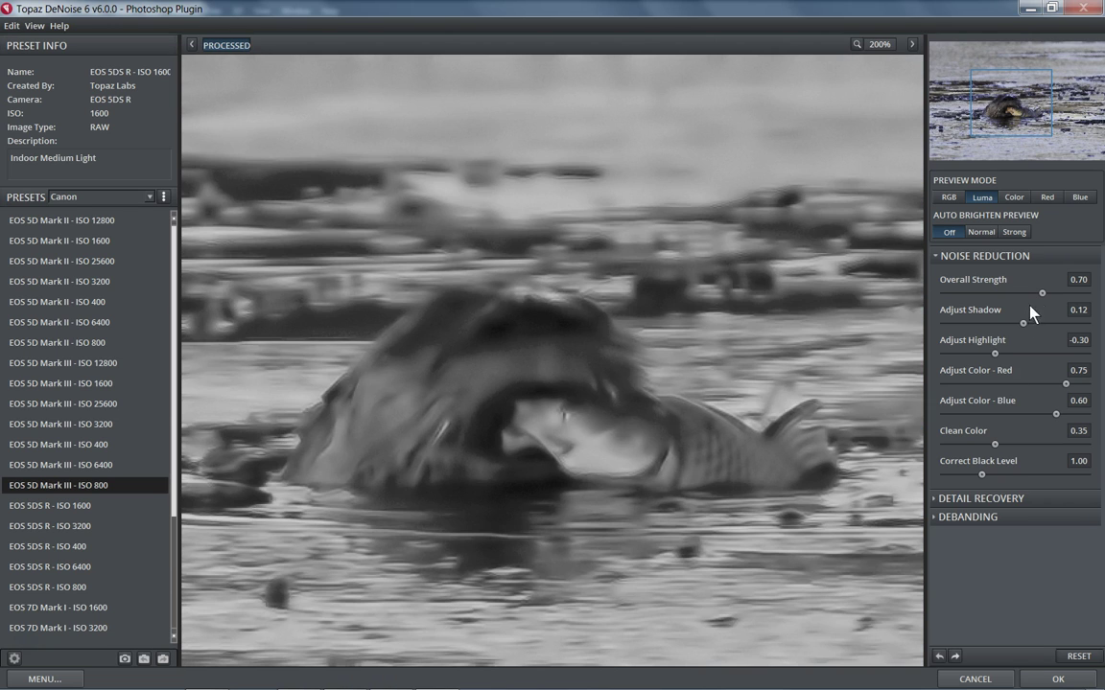
pyautogui.moveTo(1042, 297); pyautogui.dragTo(991, 295)
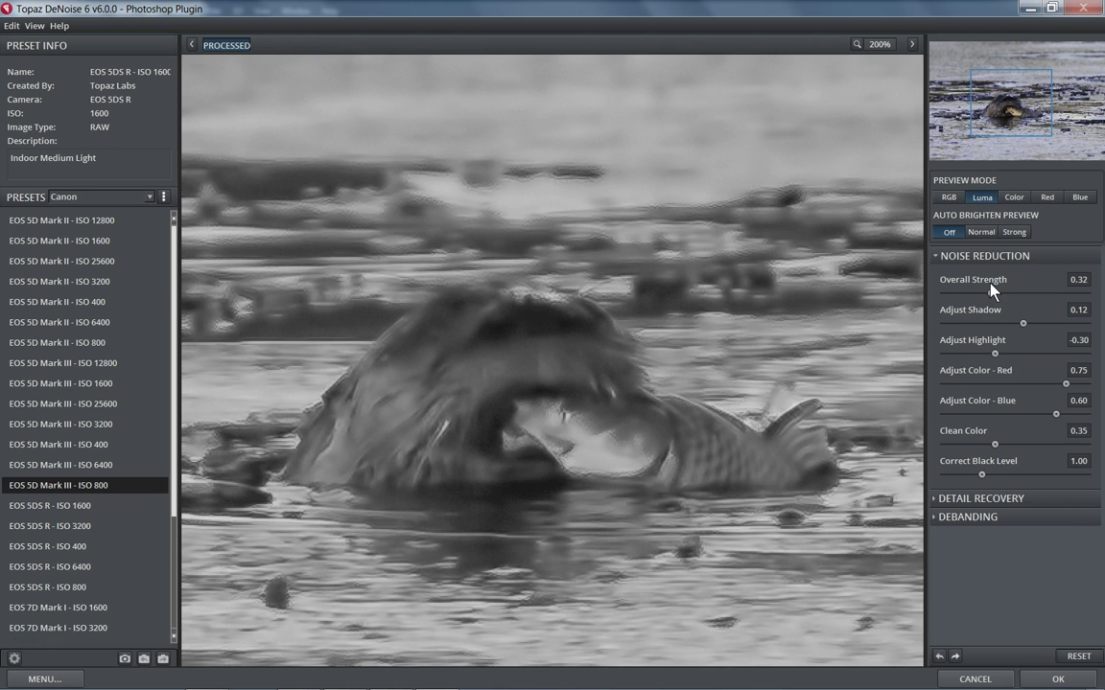
pyautogui.moveTo(991, 296); pyautogui.dragTo(974, 296)
pyautogui.click(979, 294)
# Step: Set Adjust Shadow to 0.38 and Adjust Highlight to -0.82
pyautogui.moveTo(303, 239); pyautogui.dragTo(521, 300)
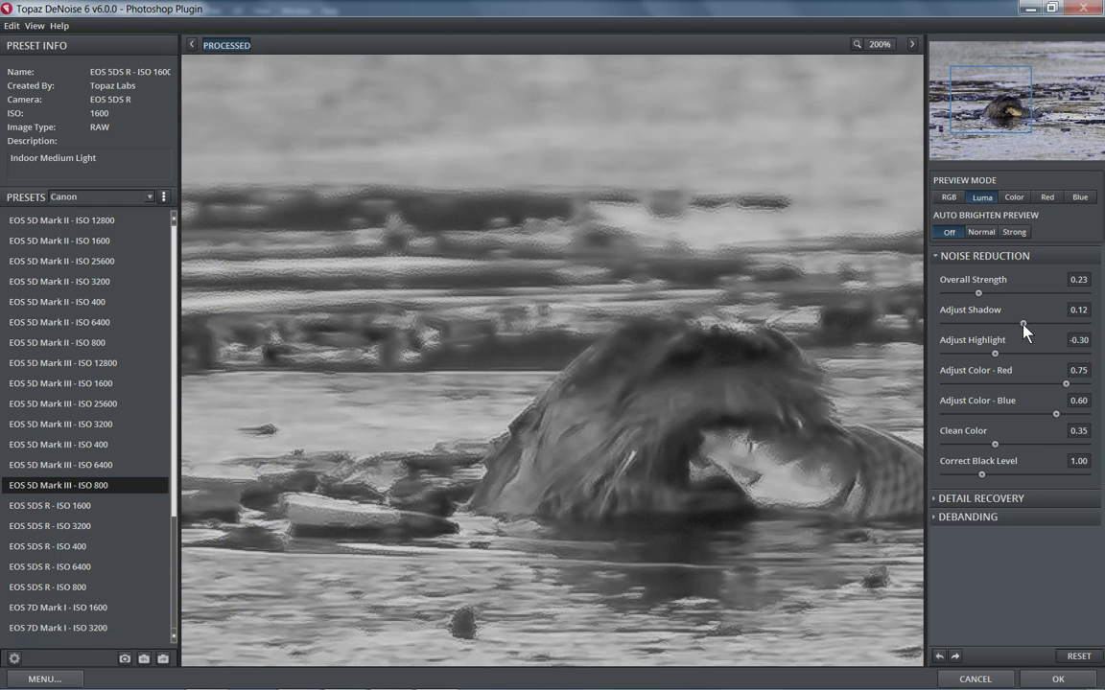
pyautogui.moveTo(1023, 324); pyautogui.dragTo(1047, 324)
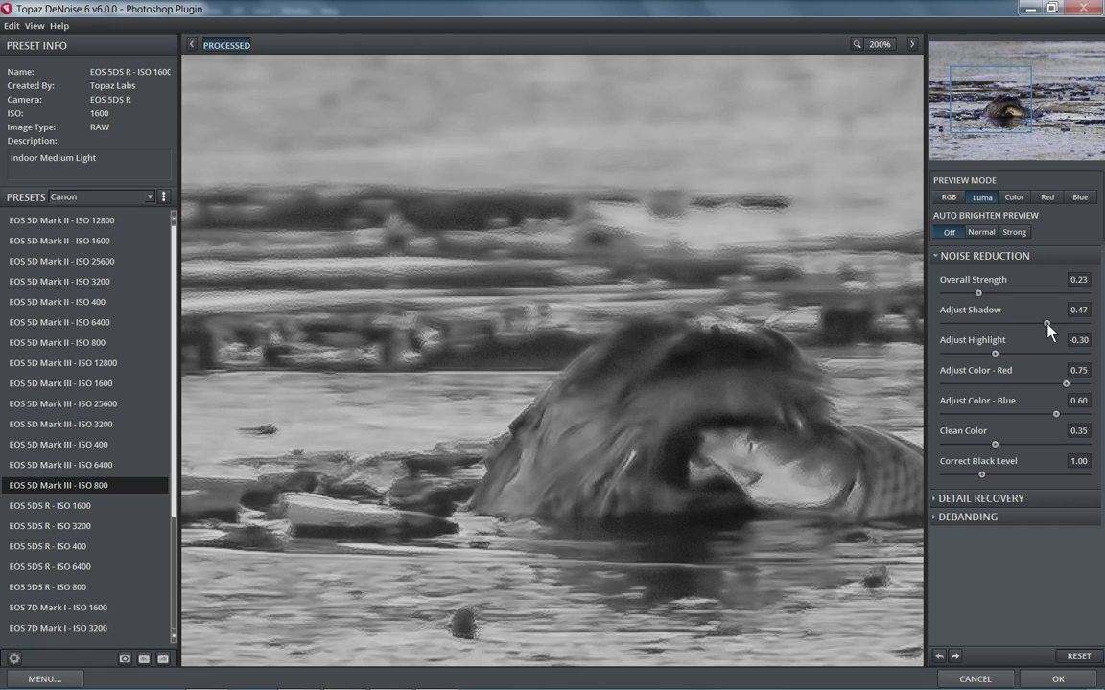
pyautogui.moveTo(1047, 324); pyautogui.dragTo(1041, 324)
pyautogui.moveTo(997, 354); pyautogui.dragTo(968, 352)
pyautogui.moveTo(968, 354); pyautogui.dragTo(958, 355)
# Step: Preview the red channel with Strong auto-brighten and set Adjust Color - Red to 0.07
pyautogui.click(1048, 198)
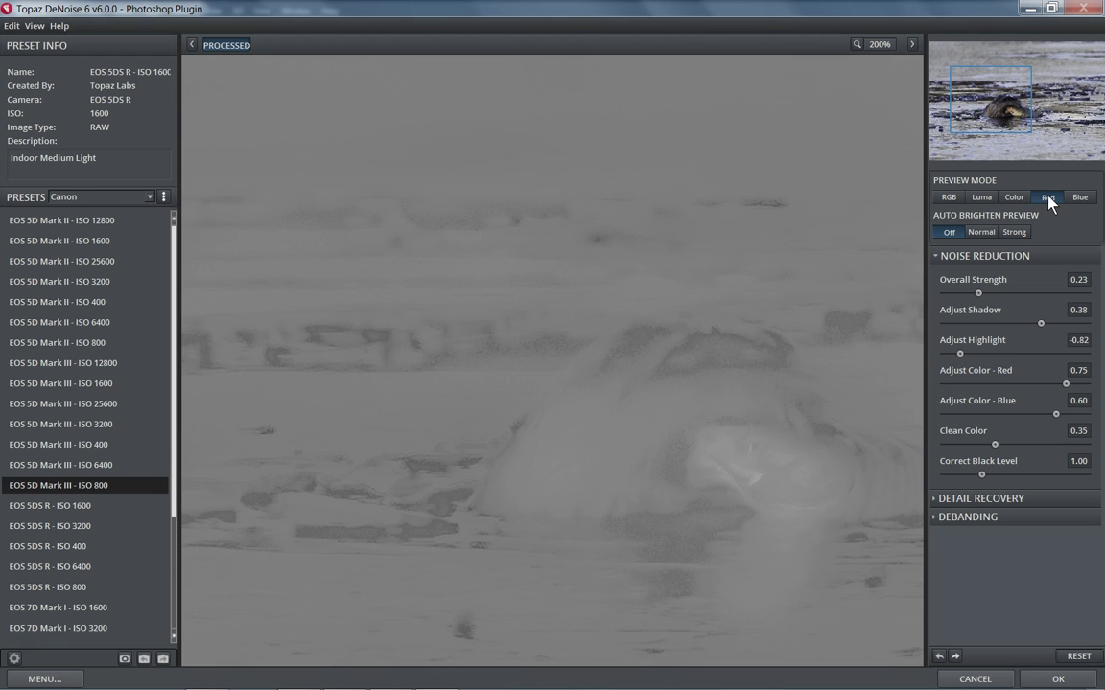
pyautogui.moveTo(774, 488); pyautogui.dragTo(580, 439)
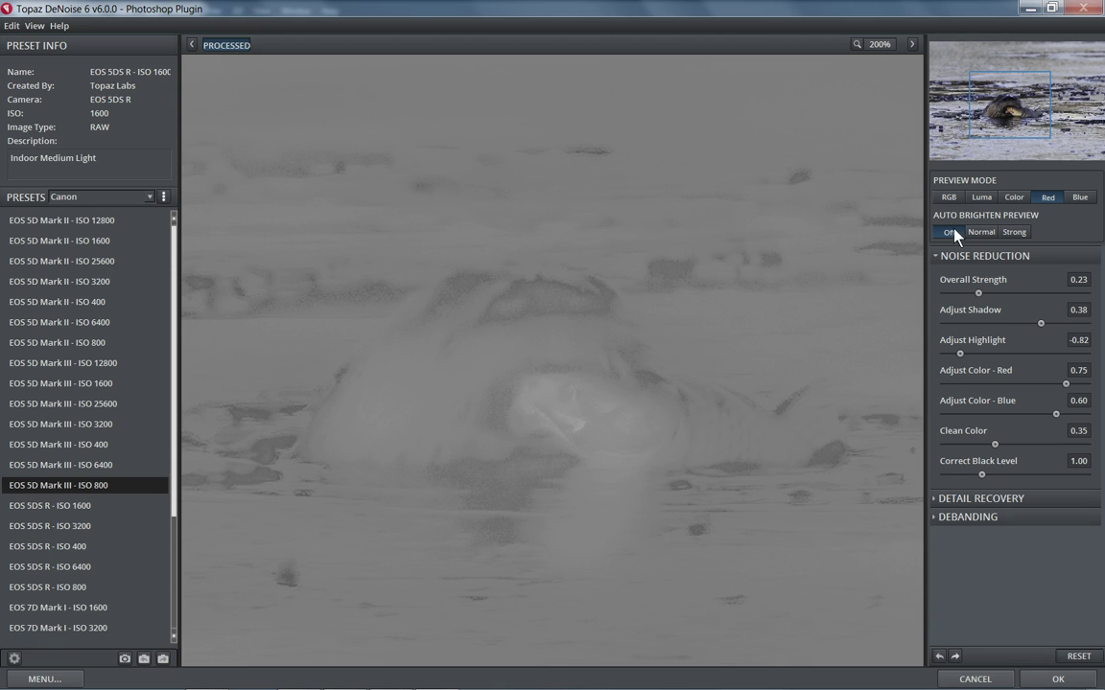
pyautogui.click(985, 233)
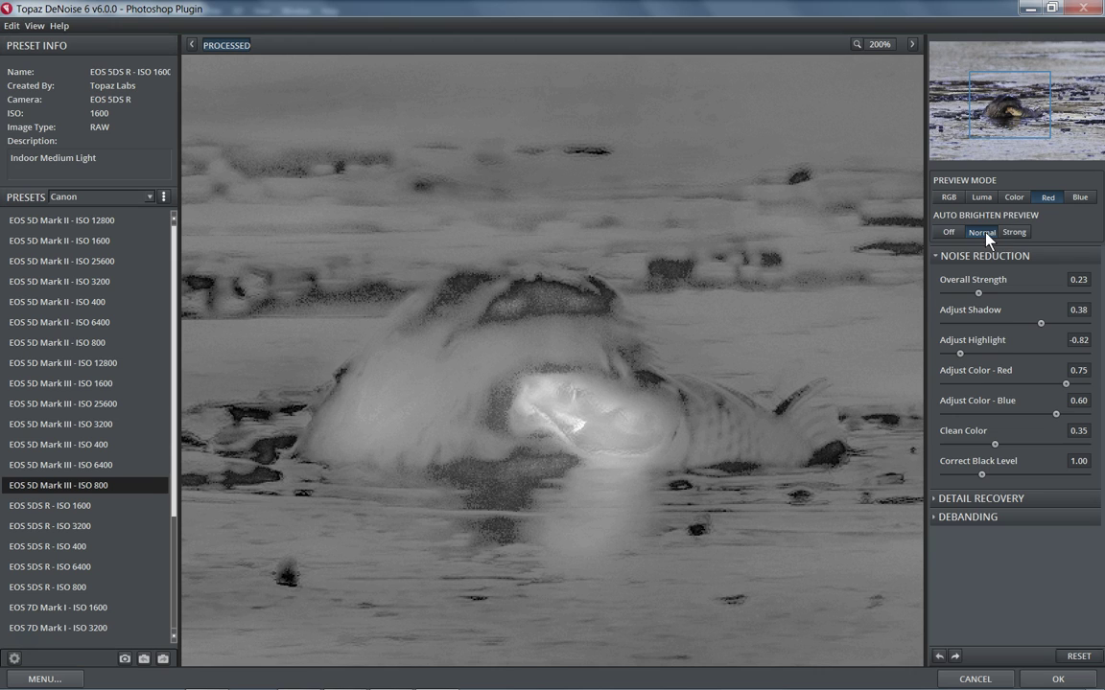
pyautogui.click(1012, 235)
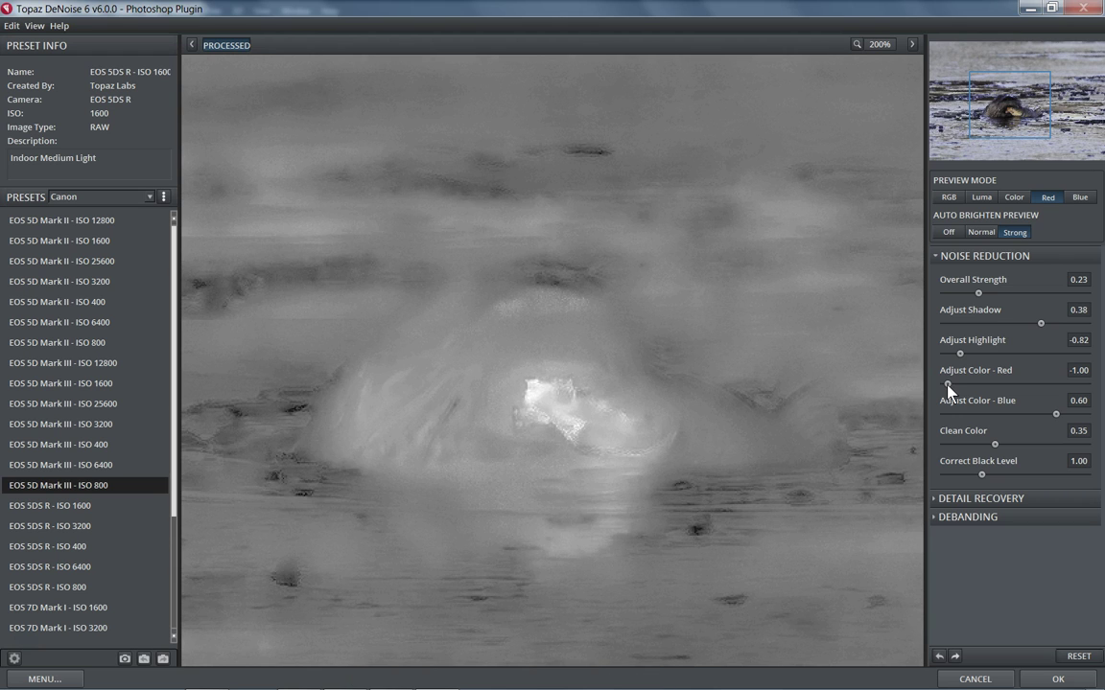
pyautogui.moveTo(948, 385); pyautogui.dragTo(1041, 385)
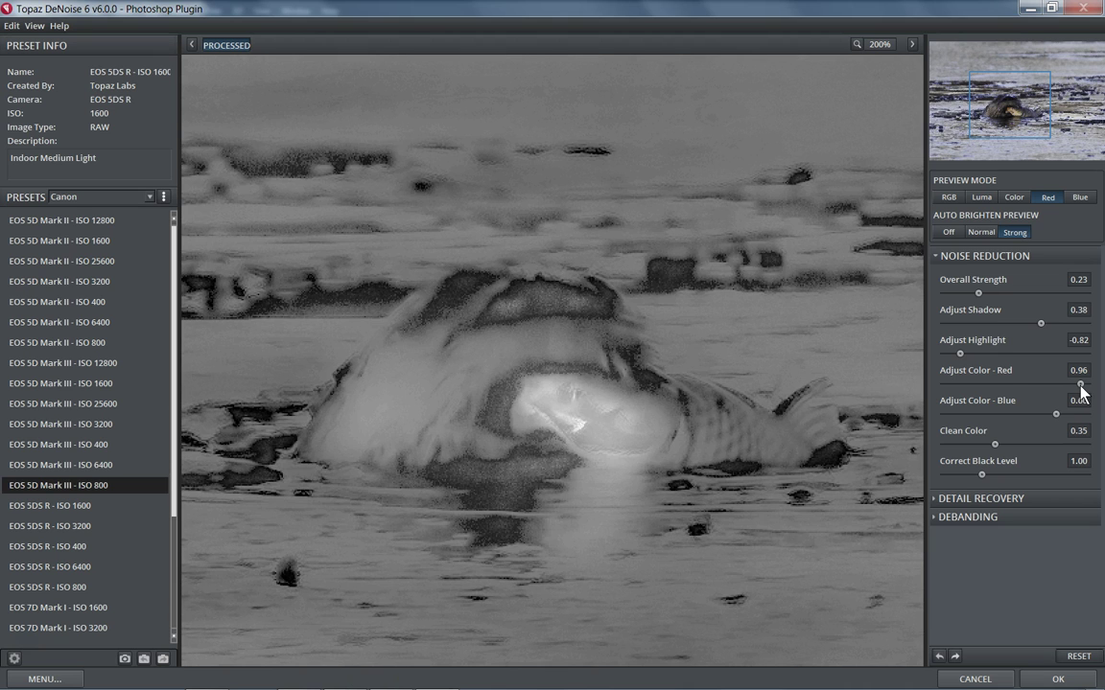
pyautogui.moveTo(1080, 384); pyautogui.dragTo(1005, 398)
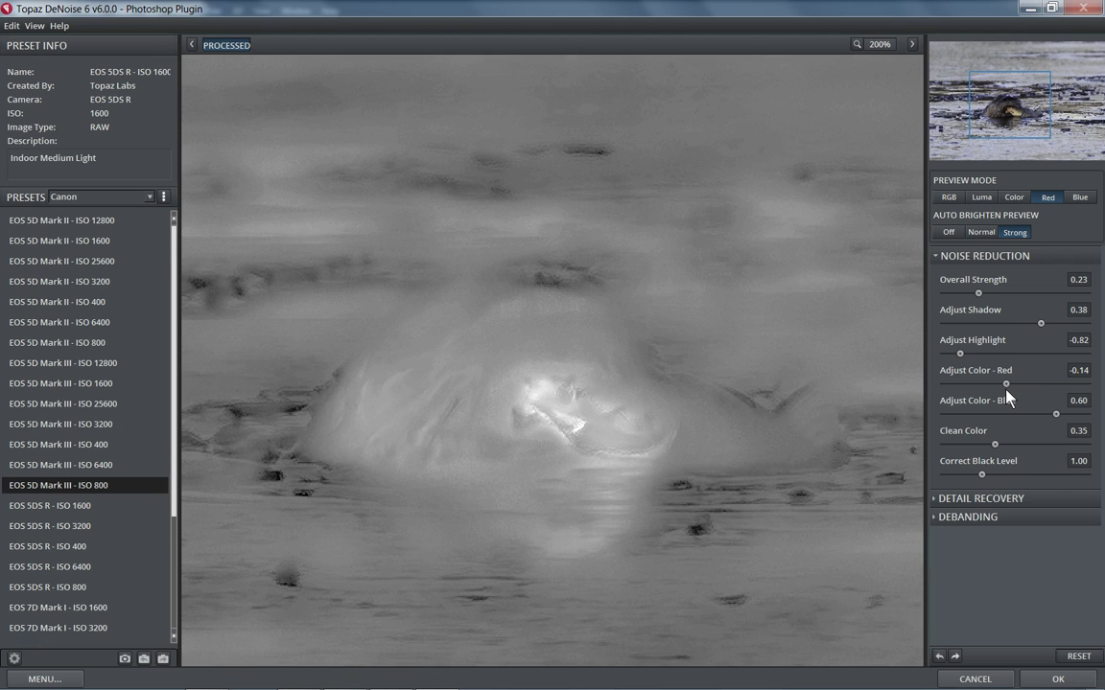
pyautogui.moveTo(1007, 397); pyautogui.dragTo(1019, 397)
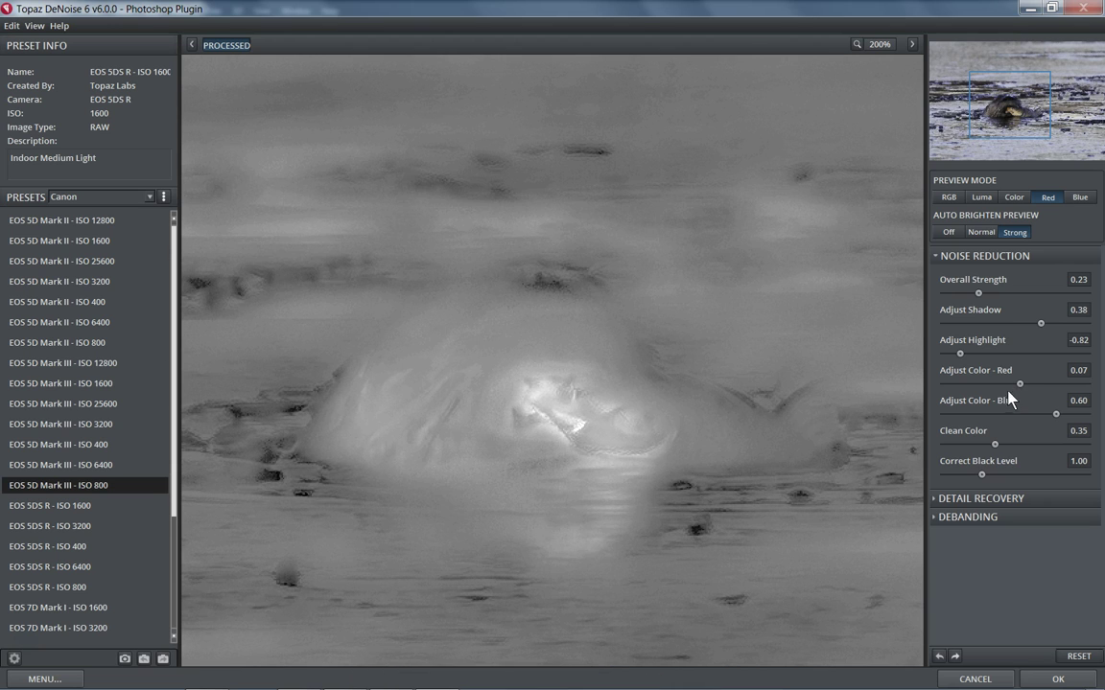
# Step: Preview the blue channel, lower Adjust Color - Blue to -0.19, and compare with the original
pyautogui.click(1080, 198)
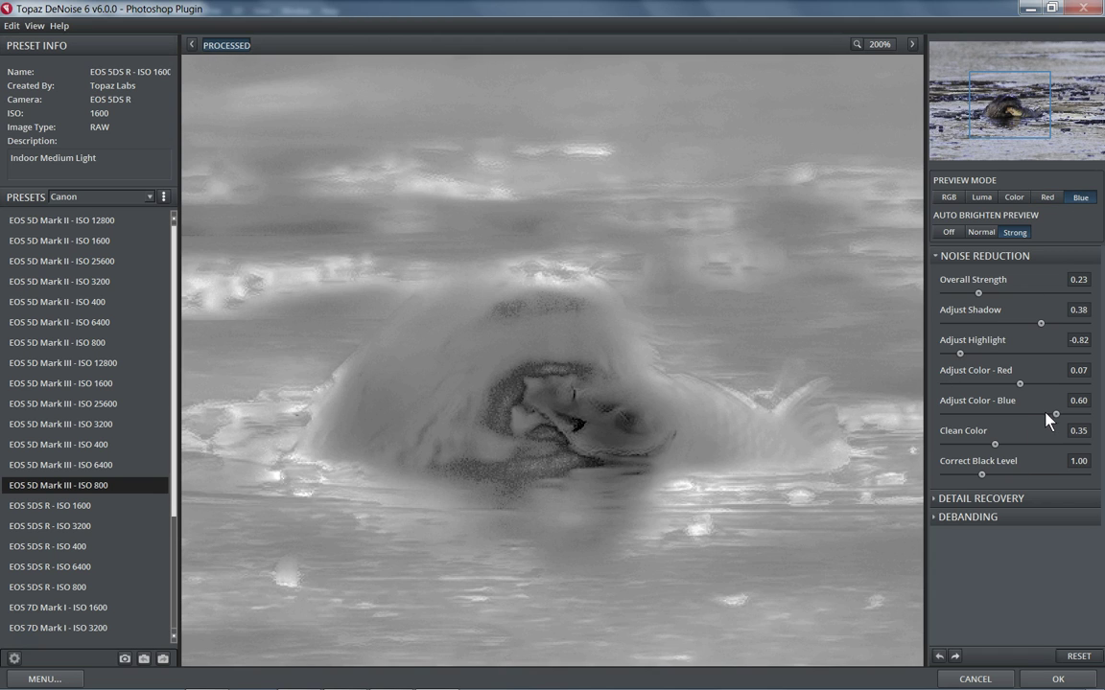
pyautogui.moveTo(1005, 419); pyautogui.dragTo(1002, 419)
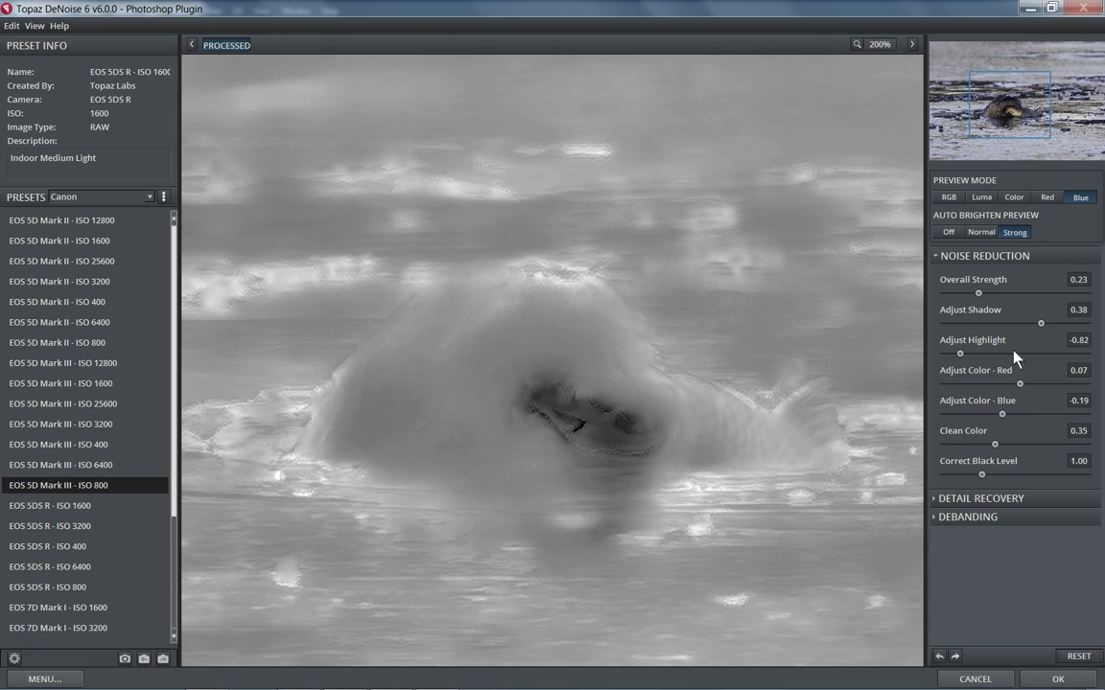
pyautogui.click(643, 436)
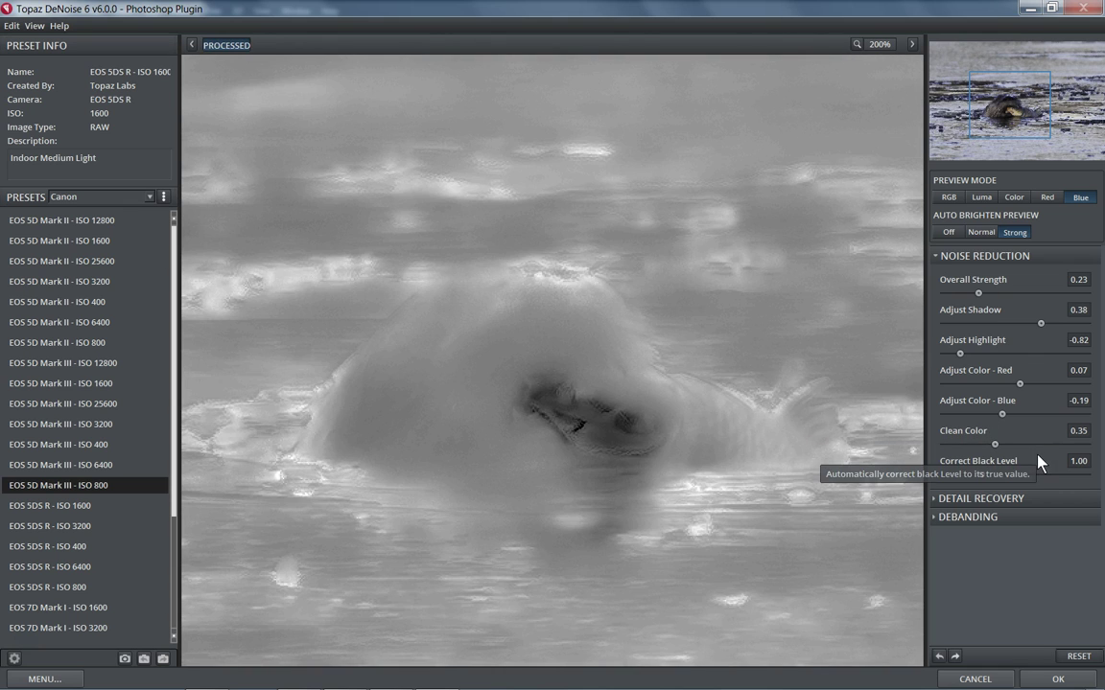
# Step: In the Color noise preview, try Clean Color values from 0.02 to 0.98, settling at 0.52
pyautogui.click(1013, 198)
pyautogui.moveTo(715, 513); pyautogui.dragTo(683, 461)
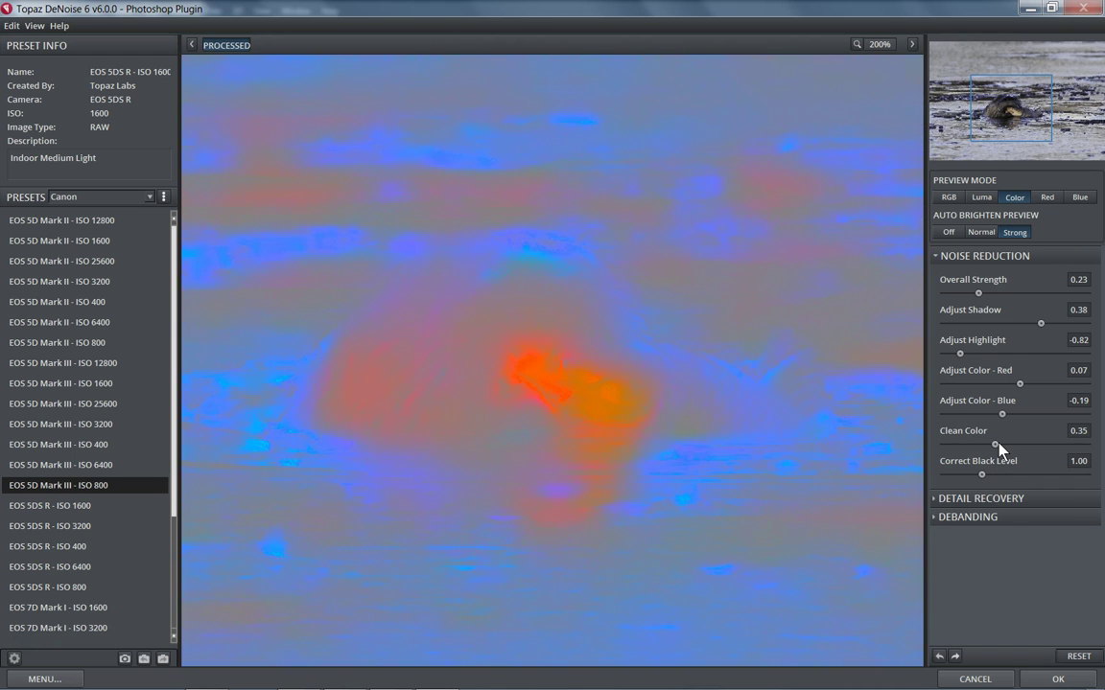
pyautogui.moveTo(994, 444); pyautogui.dragTo(1017, 444)
pyautogui.moveTo(1041, 445); pyautogui.dragTo(1080, 451)
pyautogui.moveTo(1080, 444); pyautogui.dragTo(950, 451)
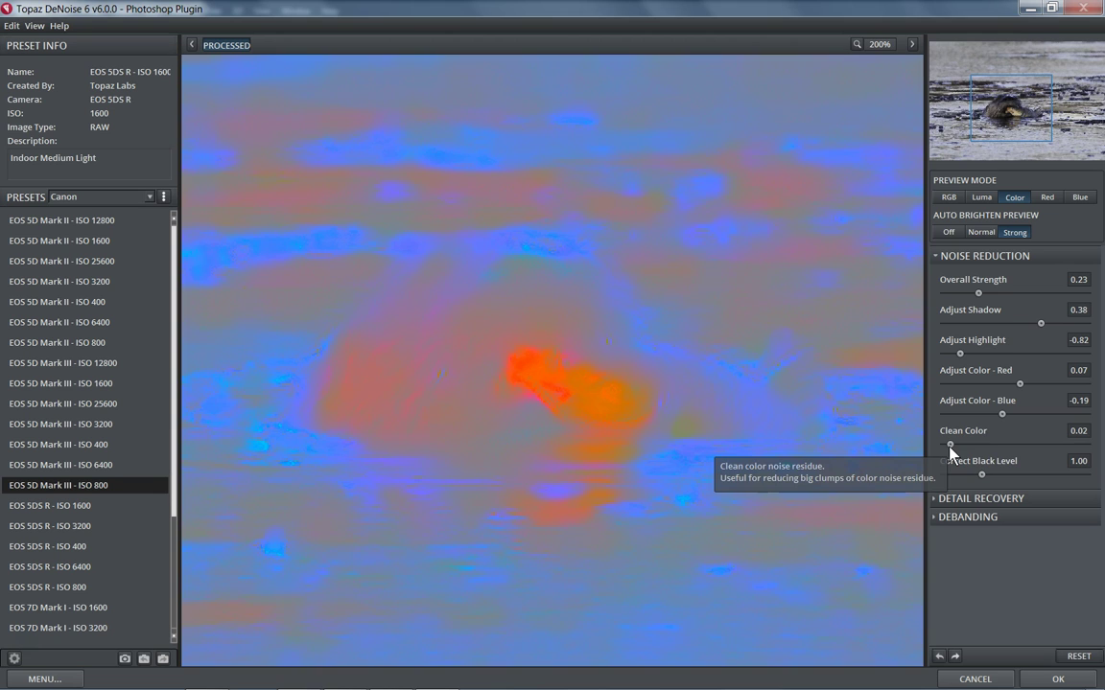
pyautogui.moveTo(949, 447); pyautogui.dragTo(1028, 449)
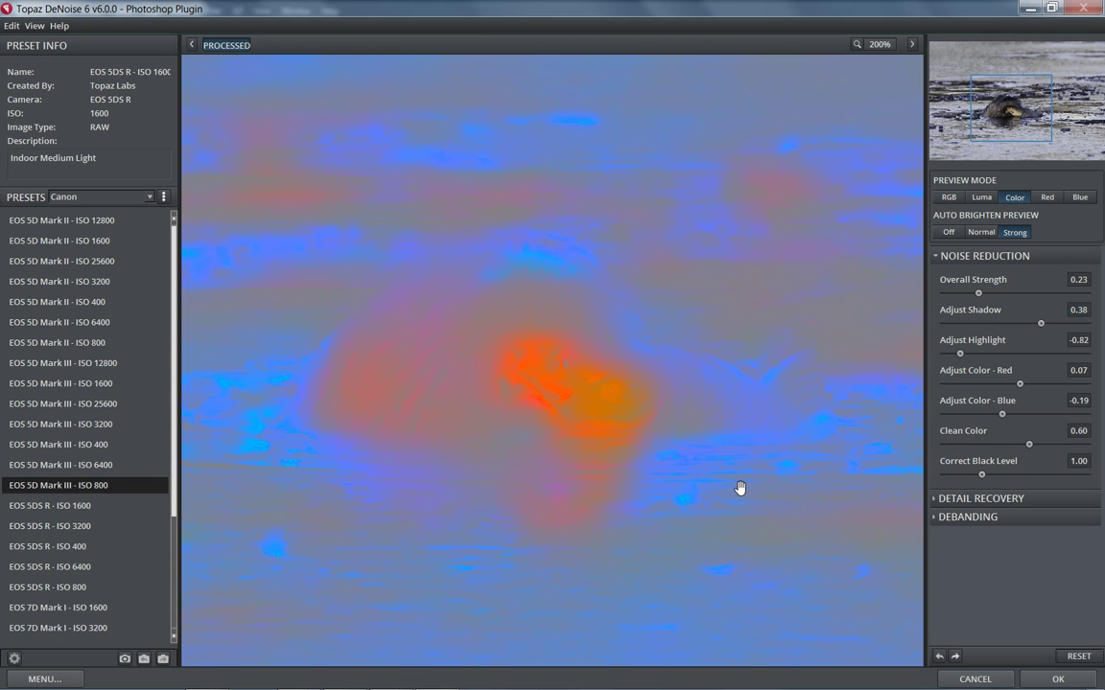
pyautogui.click(1018, 447)
# Step: Return to the RGB preview and set Correct Black Level to 2.06
pyautogui.click(950, 197)
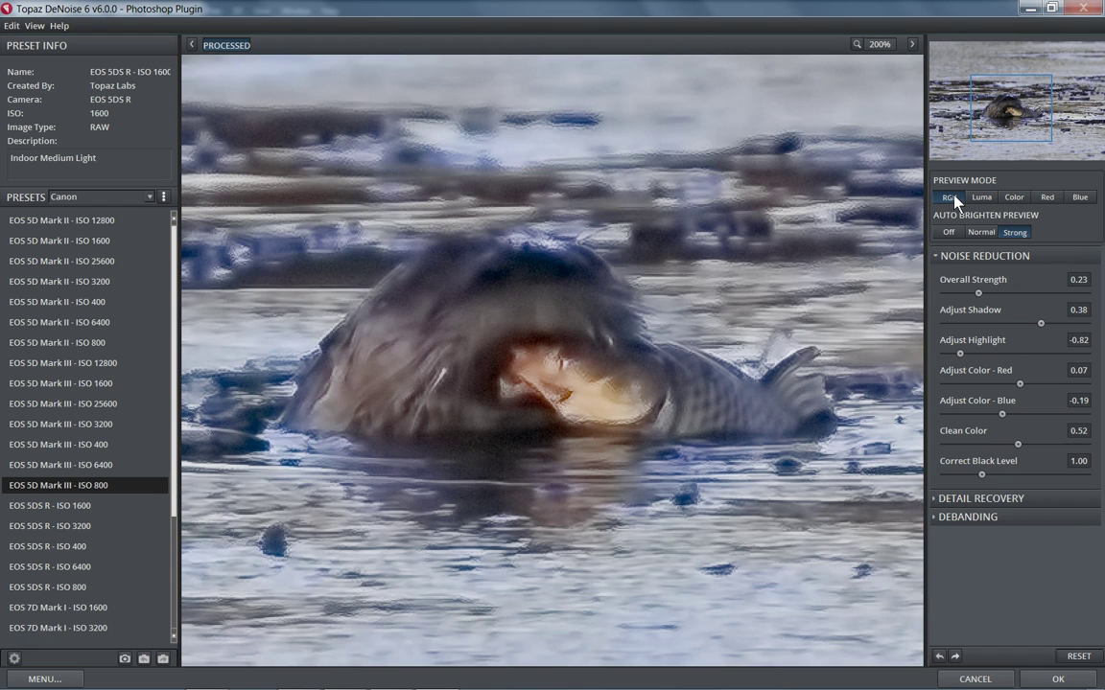
pyautogui.moveTo(462, 395); pyautogui.dragTo(527, 462)
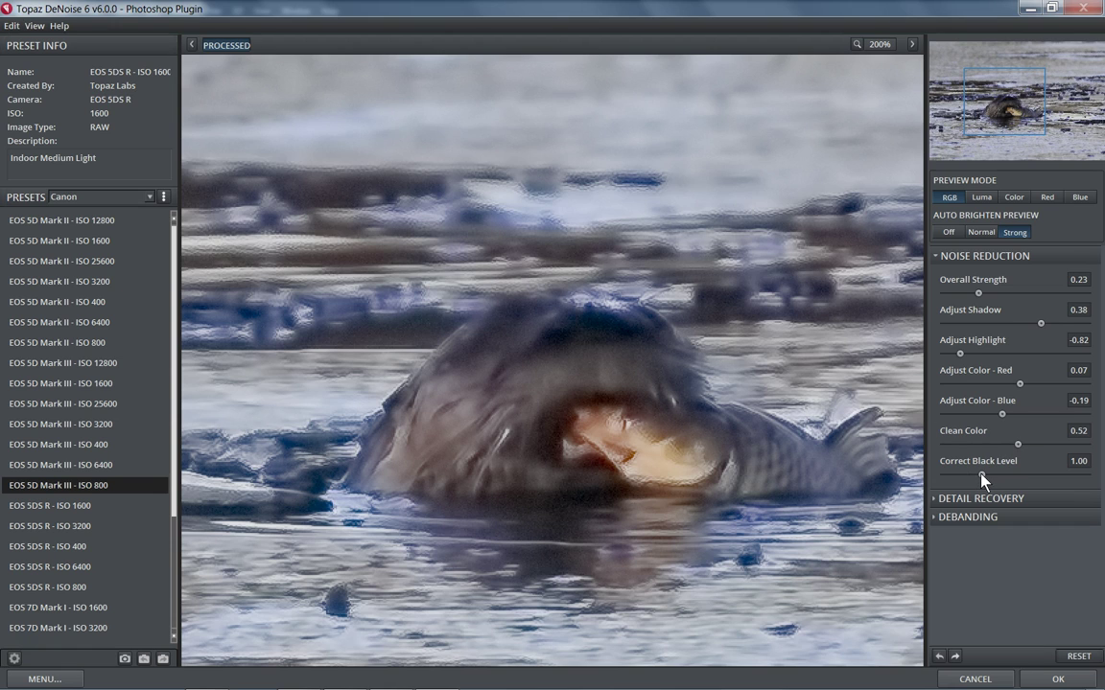
pyautogui.moveTo(982, 479); pyautogui.dragTo(1020, 478)
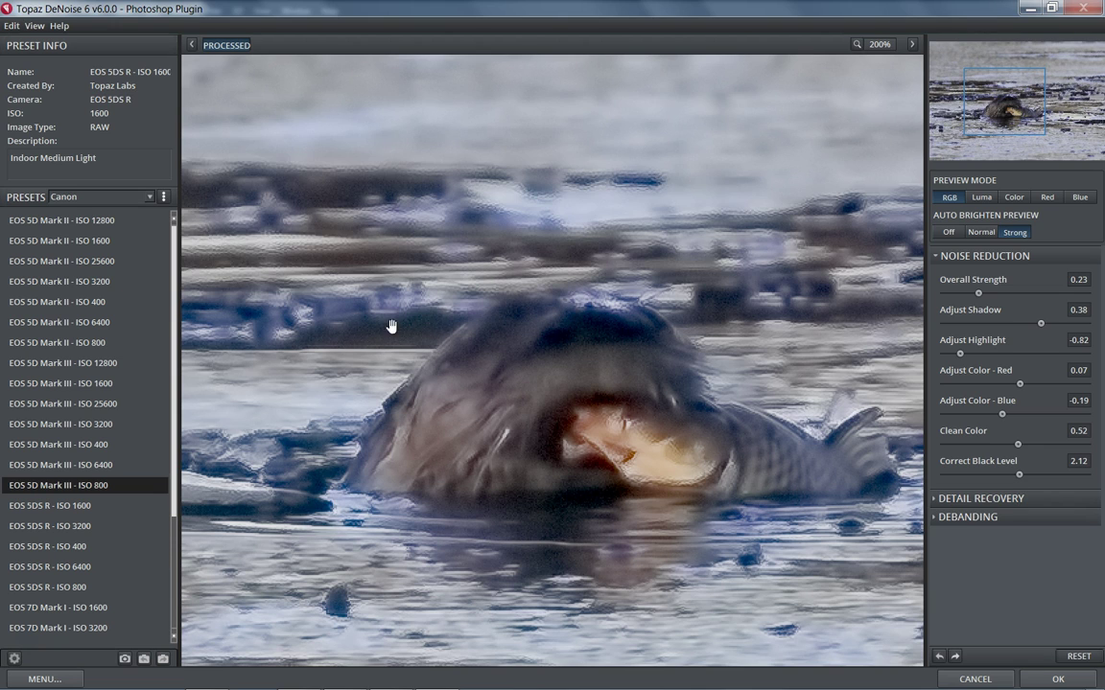
pyautogui.moveTo(1020, 475); pyautogui.dragTo(1039, 476)
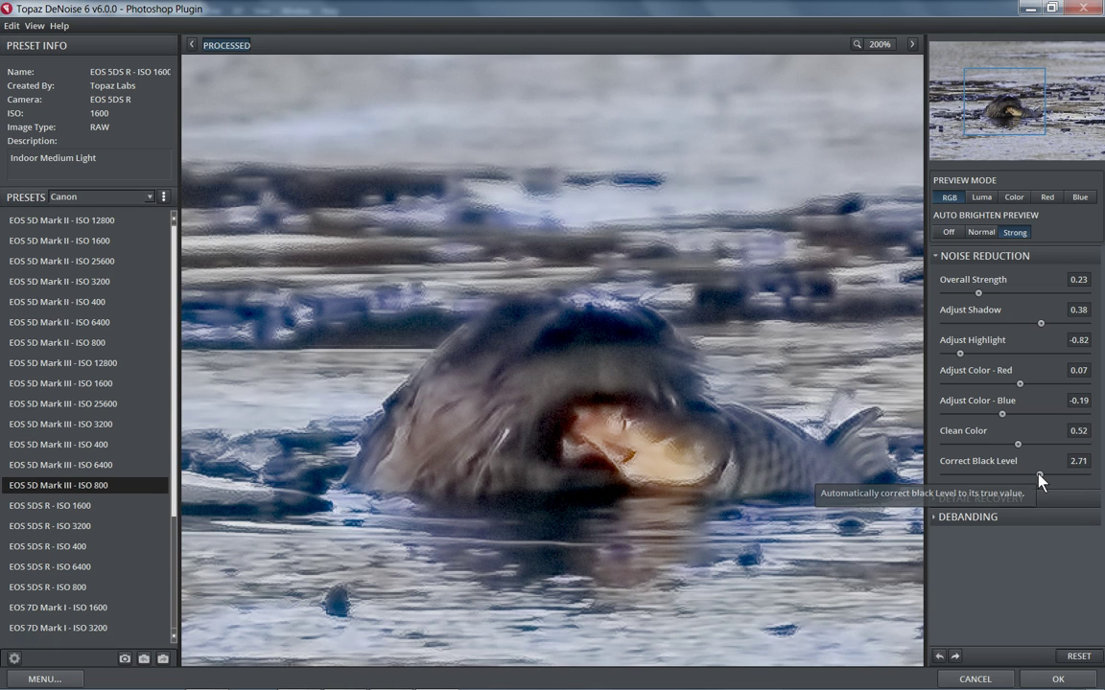
pyautogui.moveTo(1039, 475); pyautogui.dragTo(1010, 475)
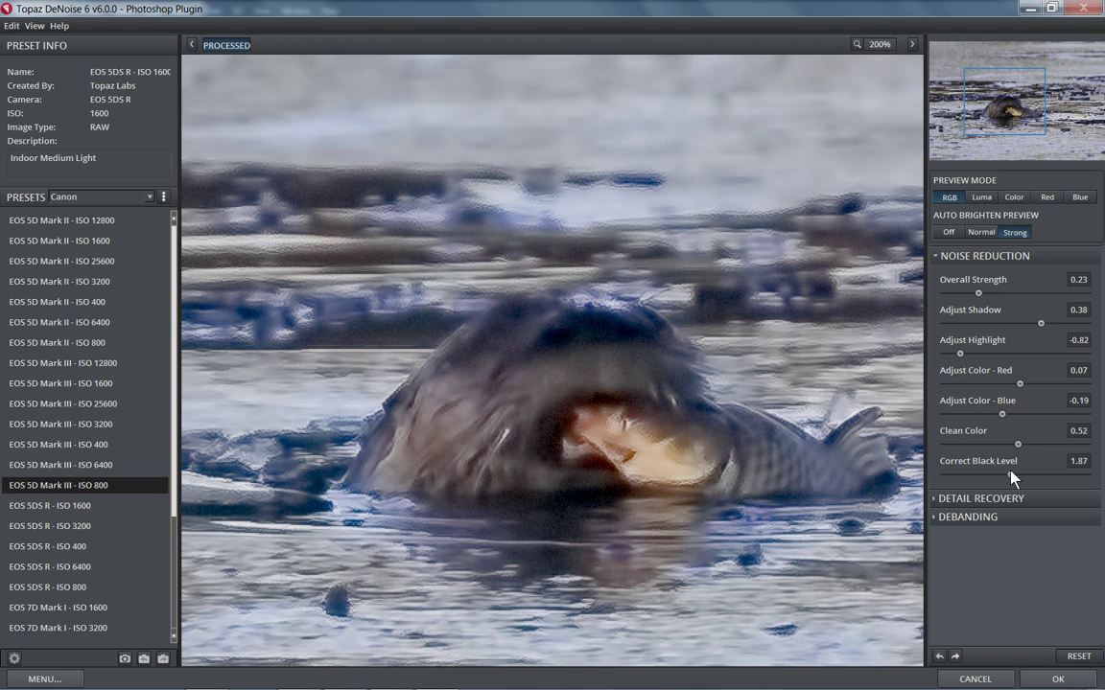
pyautogui.moveTo(1012, 476); pyautogui.dragTo(1017, 477)
# Step: Toggle the otter preview against the unprocessed original several times
pyautogui.click(570, 367)
pyautogui.click(569, 367)
pyautogui.click(570, 367)
pyautogui.click(569, 367)
# Step: Expand Detail Recovery and set Recover Detail to 0.80
pyautogui.click(934, 500)
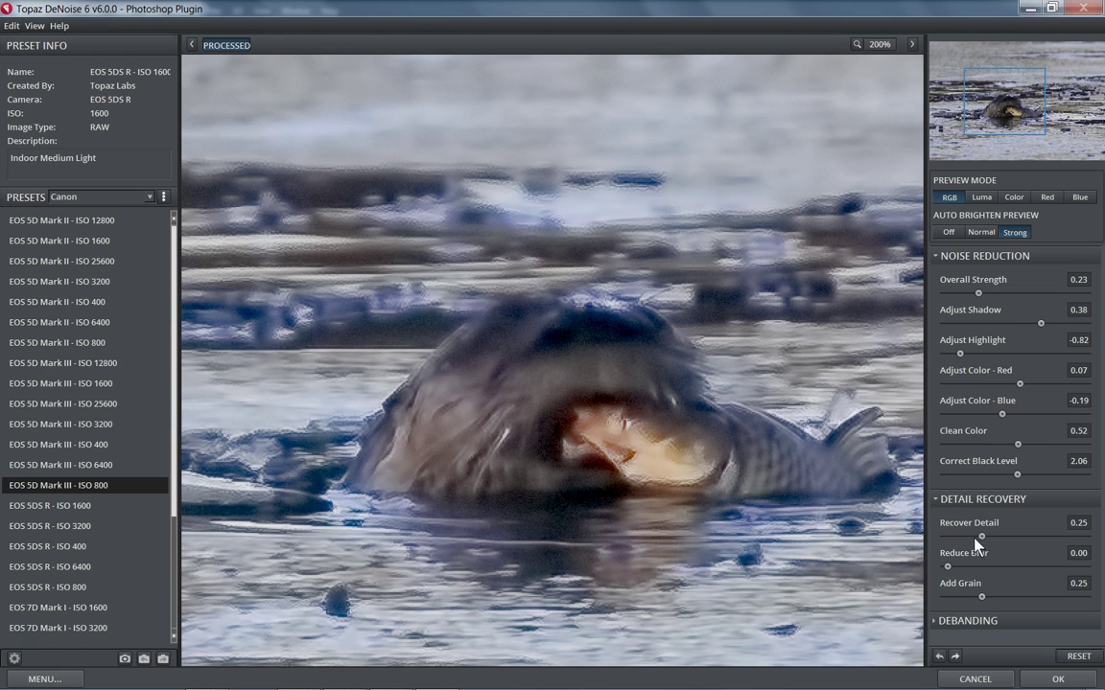
pyautogui.moveTo(981, 536); pyautogui.dragTo(1051, 539)
pyautogui.moveTo(1052, 536); pyautogui.dragTo(1099, 543)
pyautogui.moveTo(1062, 540); pyautogui.dragTo(1057, 542)
# Step: Set Reduce Blur to 0.09 and Add Grain to 0.42
pyautogui.moveTo(948, 566); pyautogui.dragTo(976, 566)
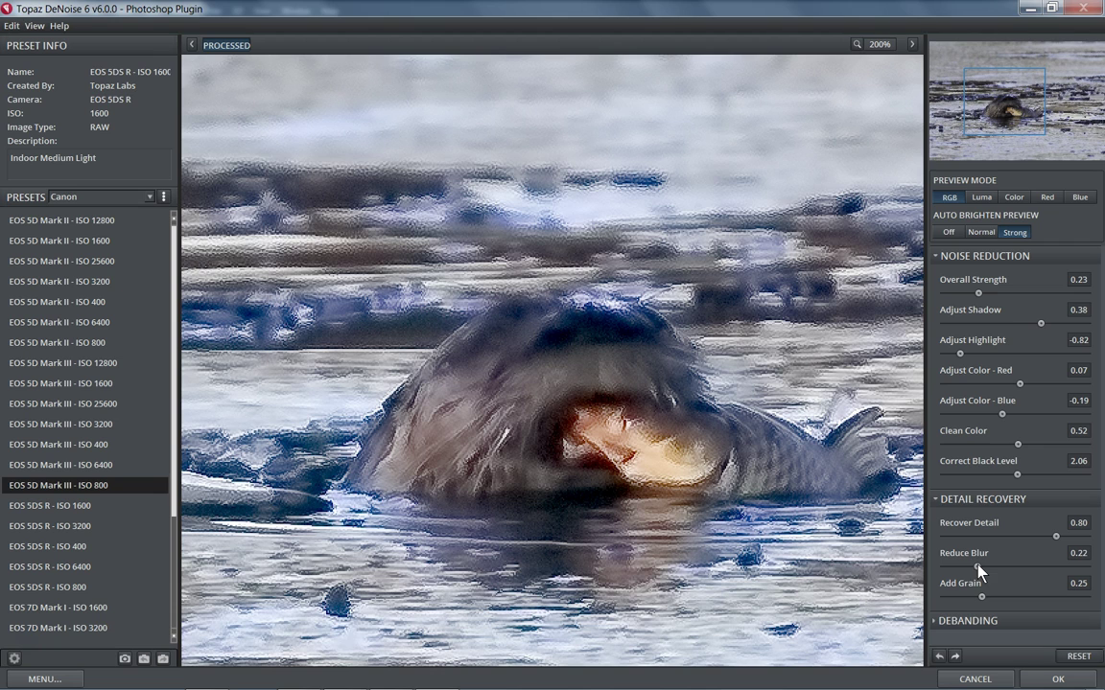
pyautogui.moveTo(976, 567); pyautogui.dragTo(968, 568)
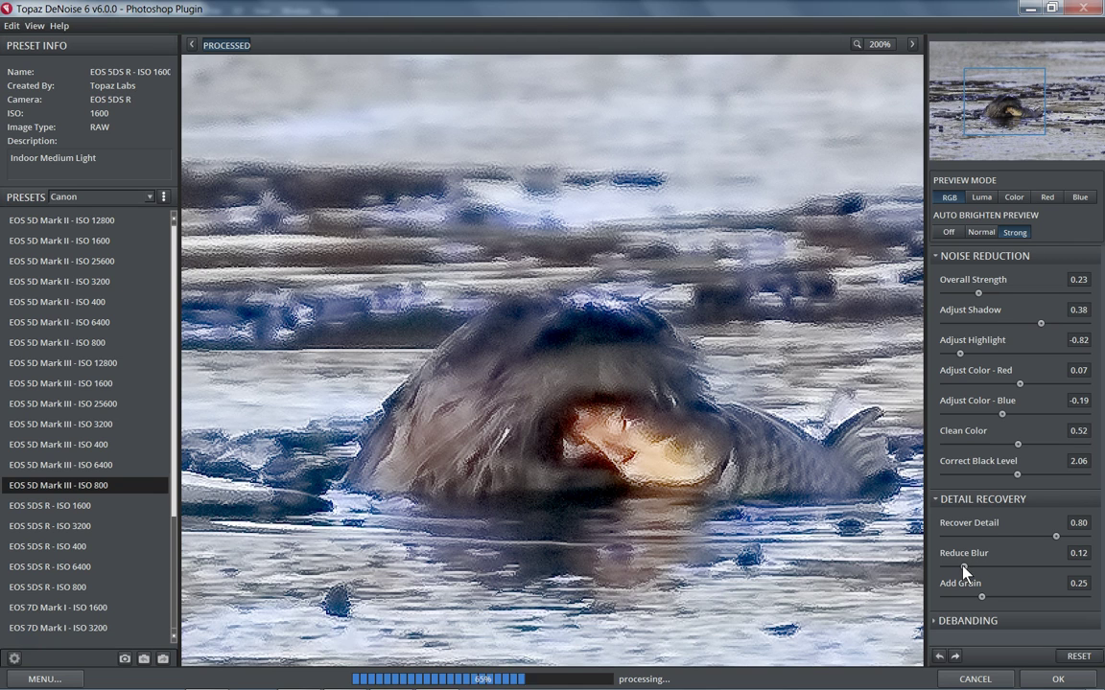
pyautogui.moveTo(962, 566); pyautogui.dragTo(958, 565)
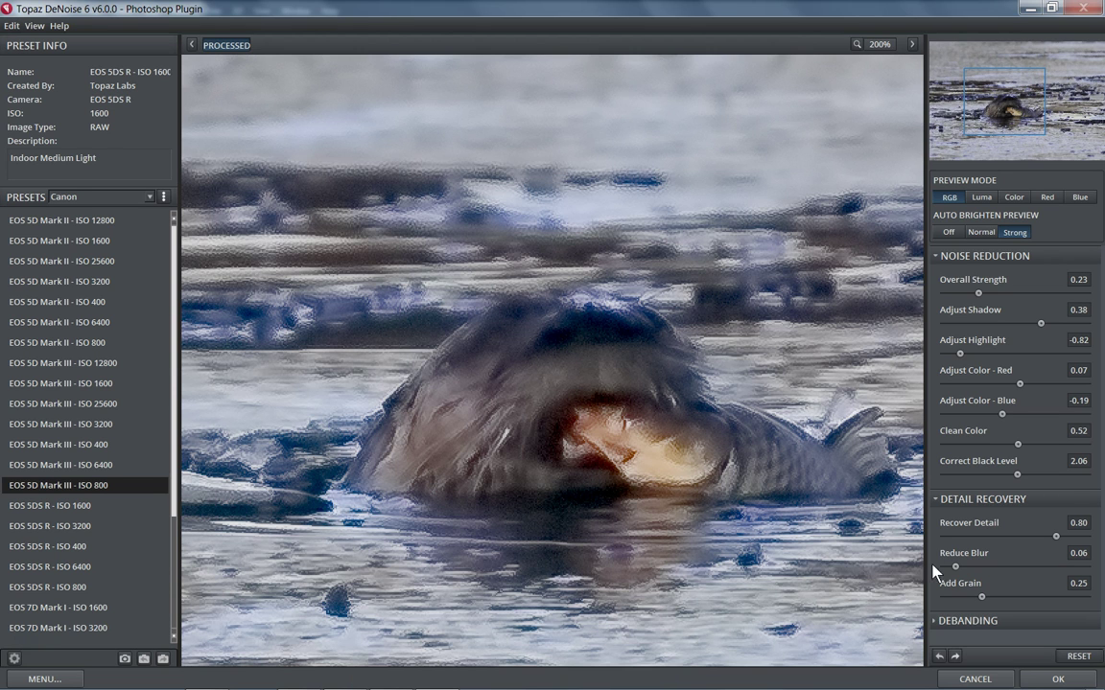
pyautogui.click(958, 568)
pyautogui.moveTo(983, 602); pyautogui.dragTo(1011, 600)
pyautogui.moveTo(1006, 601); pyautogui.dragTo(1003, 601)
# Step: Fit the whole photo in the preview and compare it with the original
pyautogui.click(888, 45)
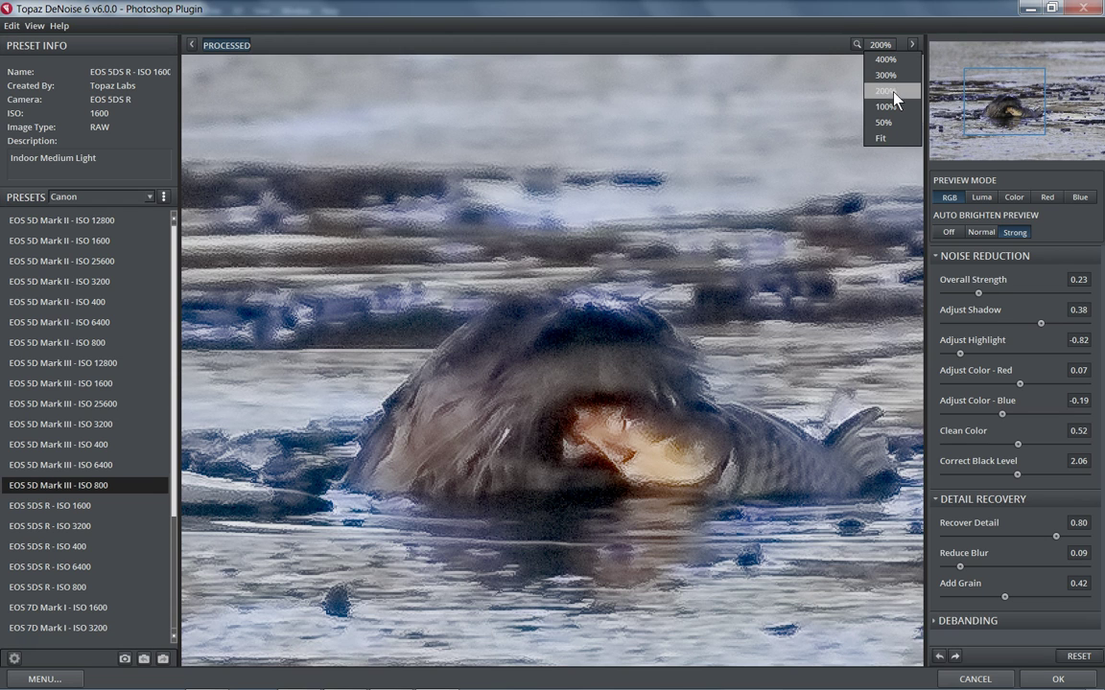
pyautogui.click(885, 138)
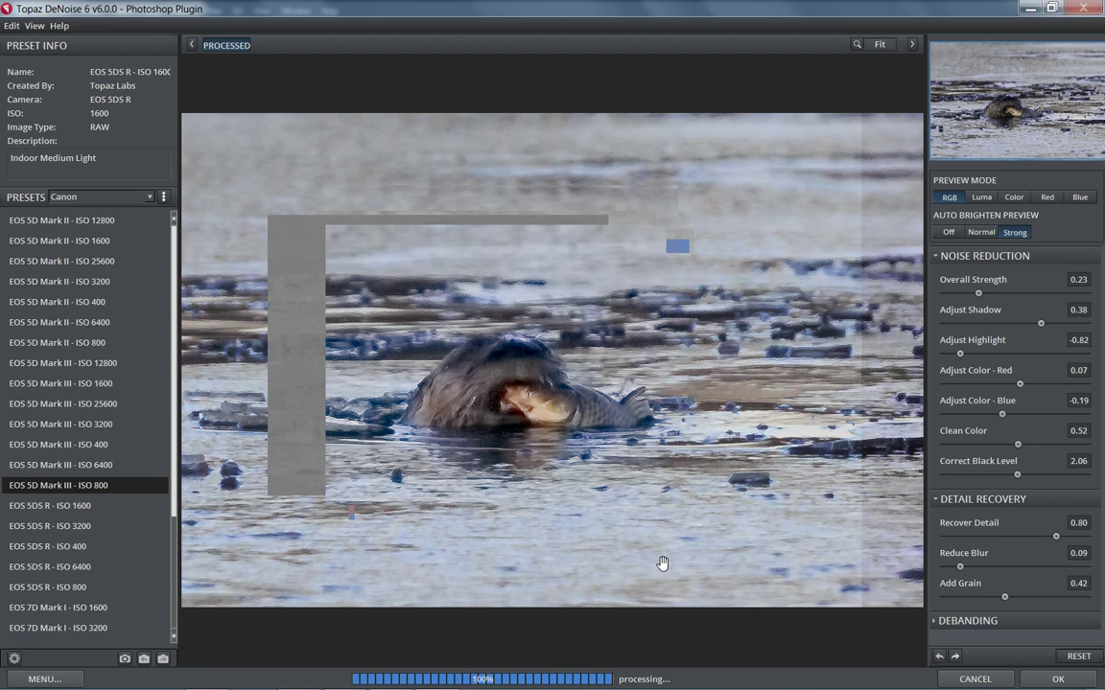
pyautogui.click(482, 353)
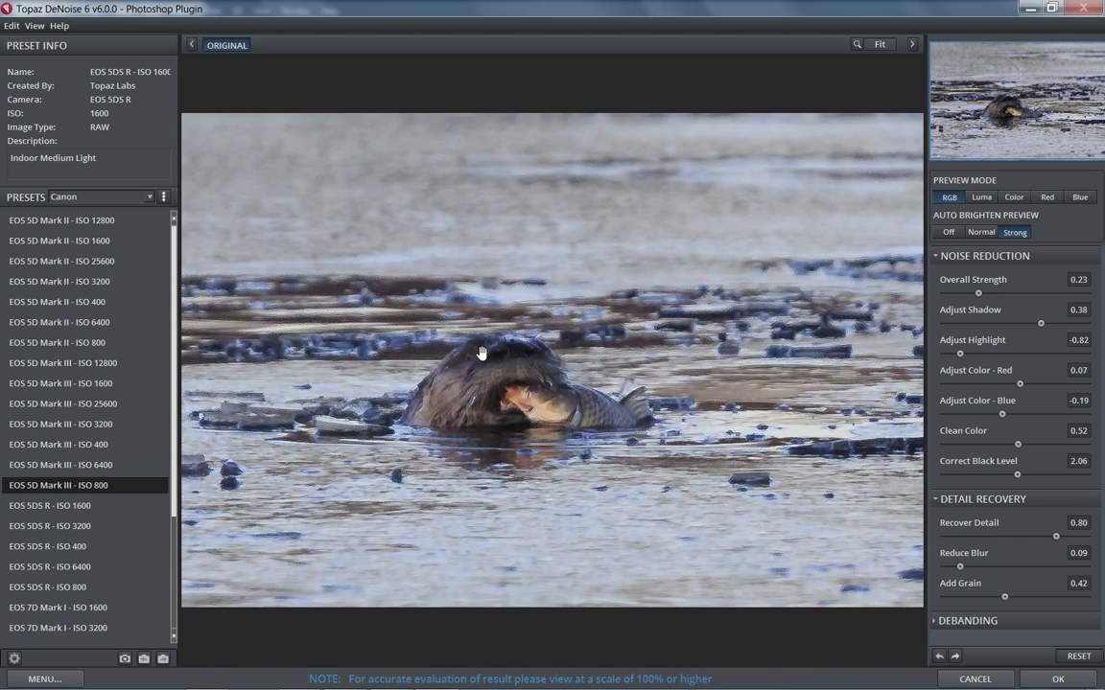
pyautogui.moveTo(481, 353); pyautogui.dragTo(542, 369)
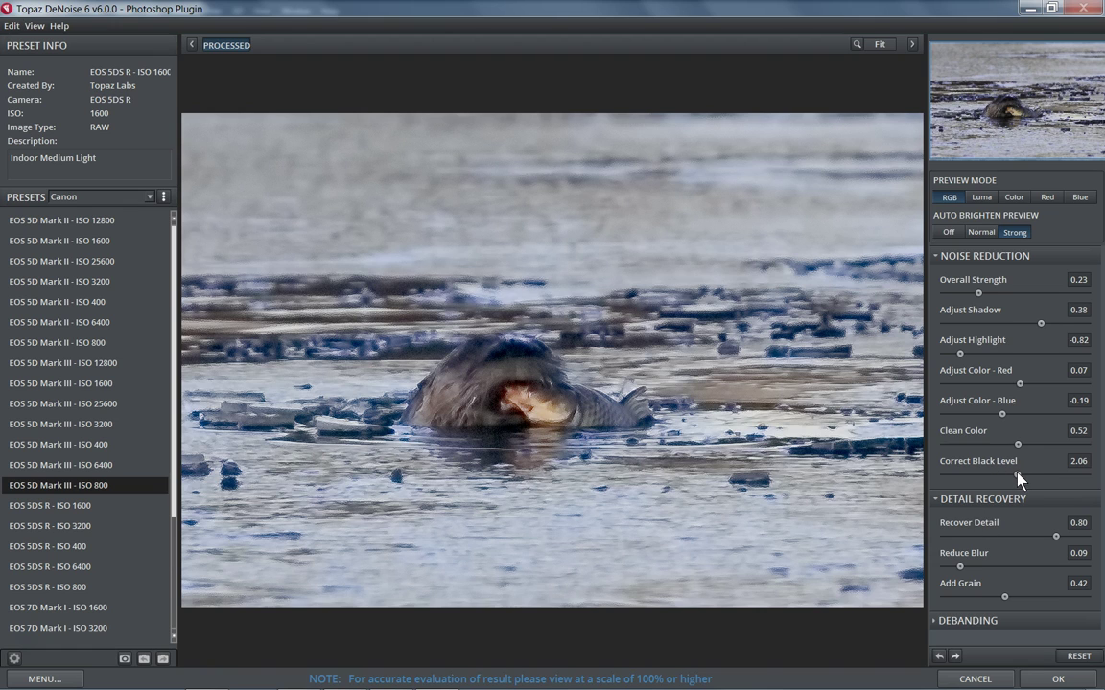
# Step: Lower Correct Black Level to 1.23 and Adjust Shadow to -0.03
pyautogui.moveTo(1018, 473); pyautogui.dragTo(959, 476)
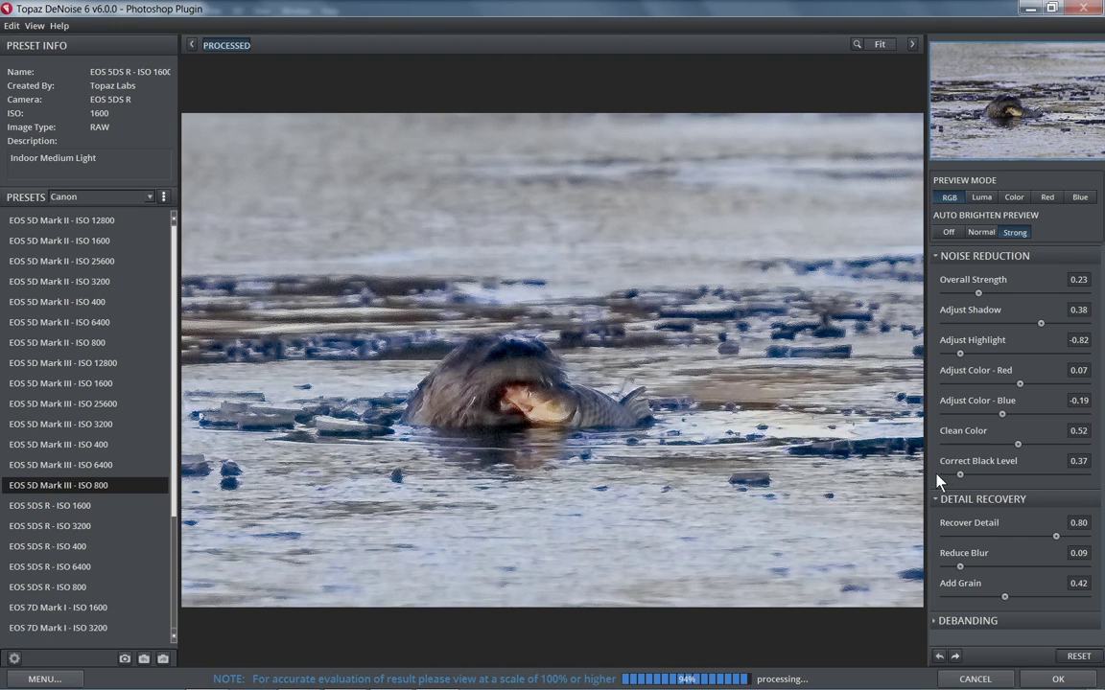
pyautogui.moveTo(960, 477); pyautogui.dragTo(990, 476)
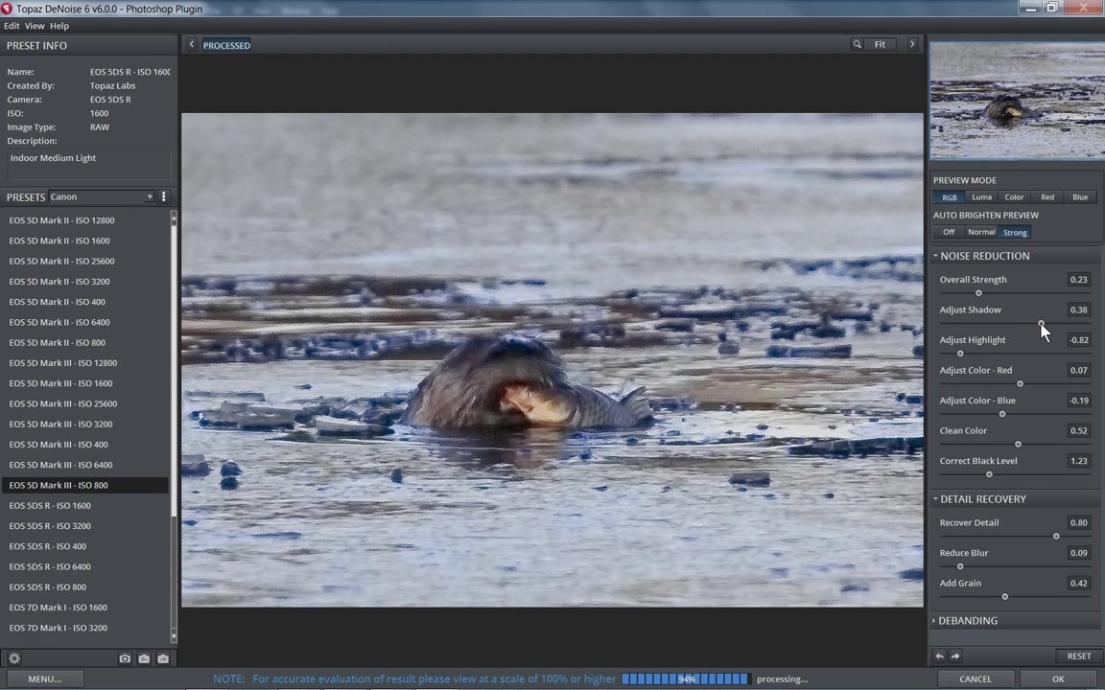
pyautogui.moveTo(1040, 325); pyautogui.dragTo(1013, 325)
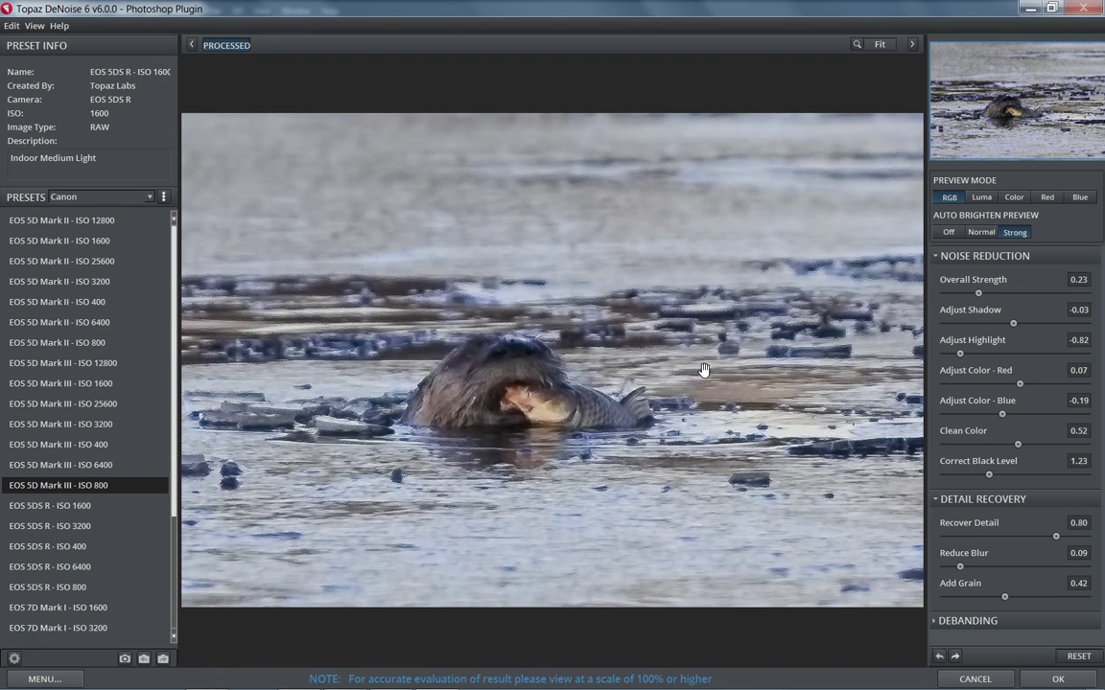
# Step: Start a new preset named Otter2 with the creator's name, camera Canon 5D Mark III and ISO 1000
pyautogui.click(13, 660)
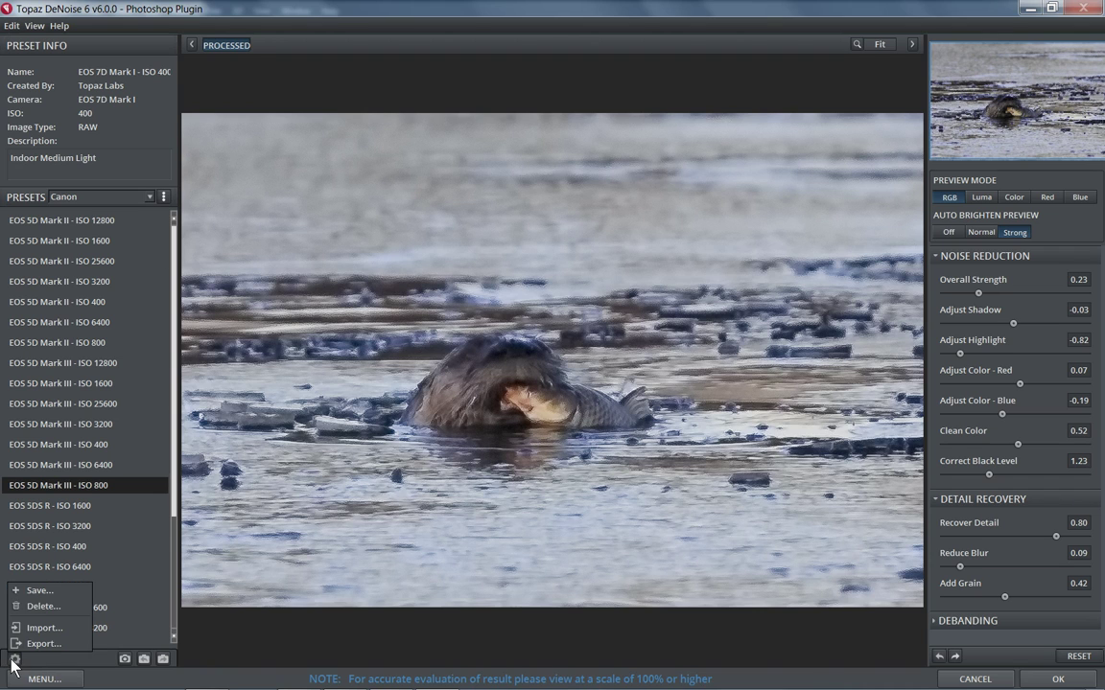
pyautogui.click(40, 591)
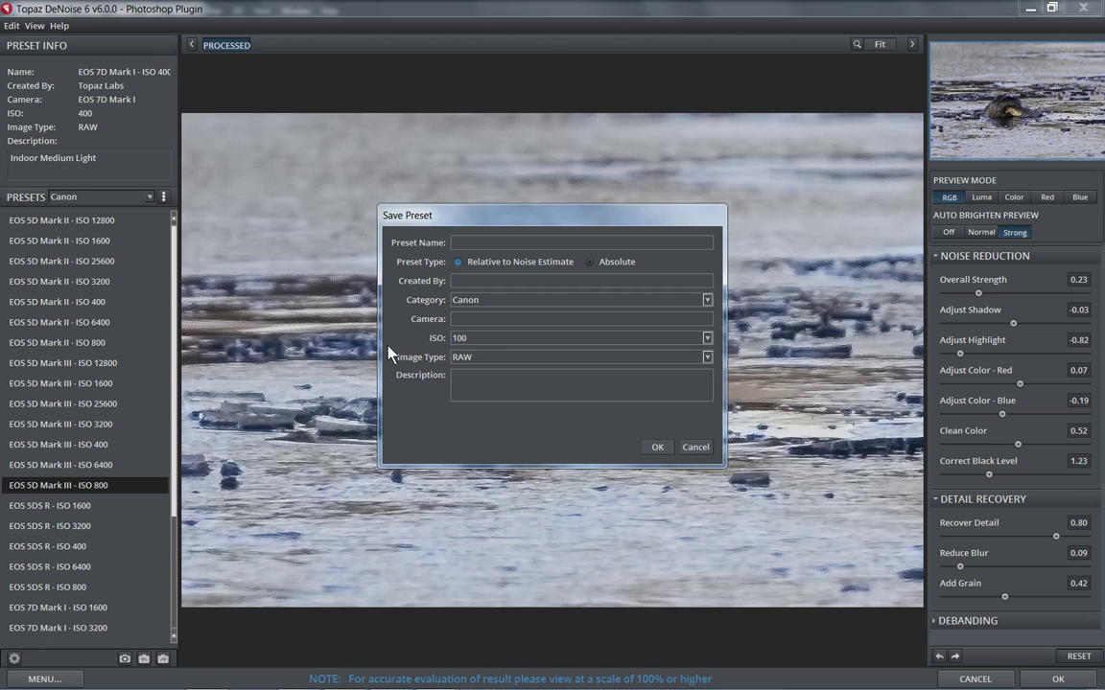
pyautogui.write('Ott')
pyautogui.write('er')
pyautogui.write('2')
pyautogui.write('ary')
pyautogui.click(469, 319)
pyautogui.write('Canon 5D Mark III')
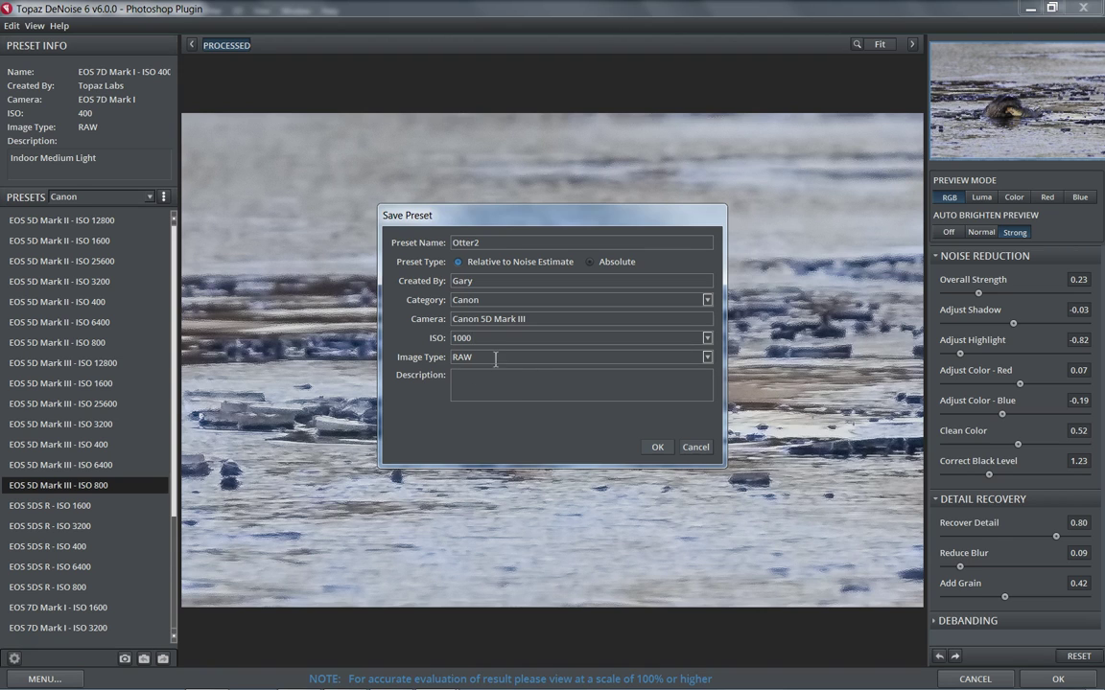
pyautogui.click(476, 375)
# Step: Save the Otter2 preset, check it in the preset list, and apply the denoise
pyautogui.click(647, 450)
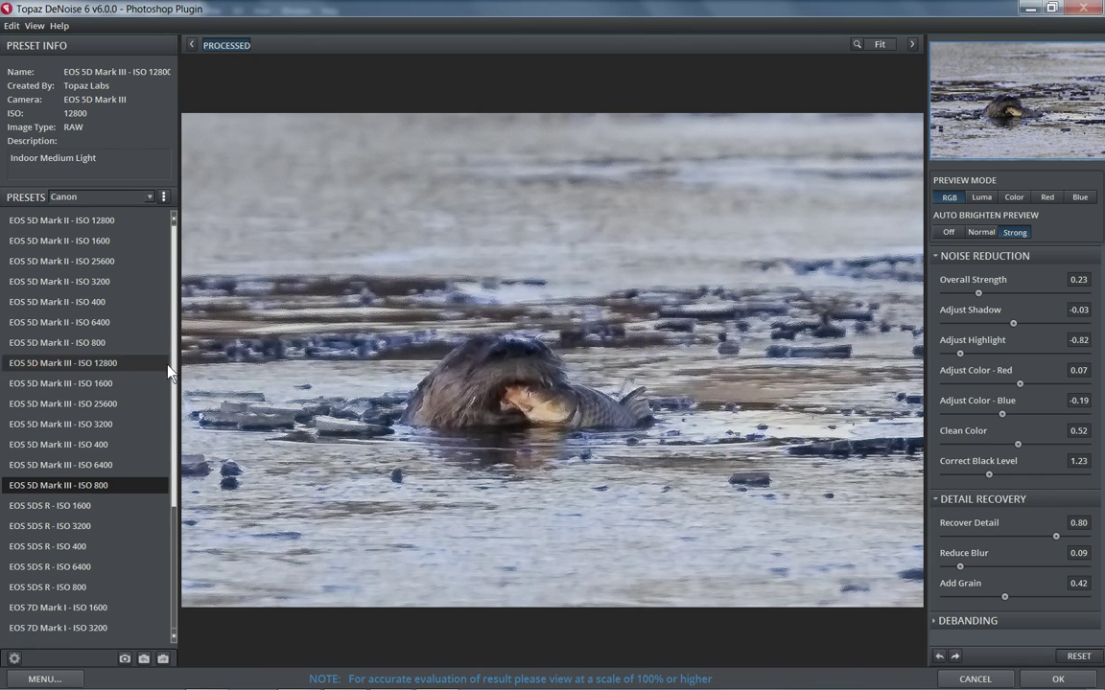
pyautogui.moveTo(177, 358); pyautogui.dragTo(177, 591)
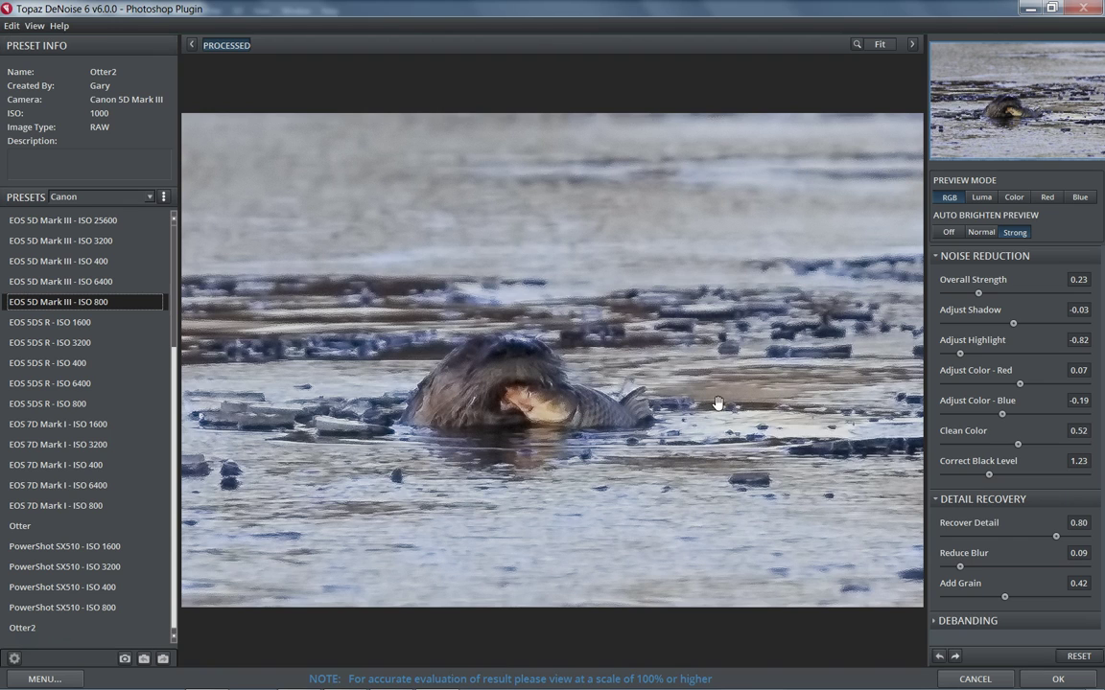
pyautogui.click(1066, 679)
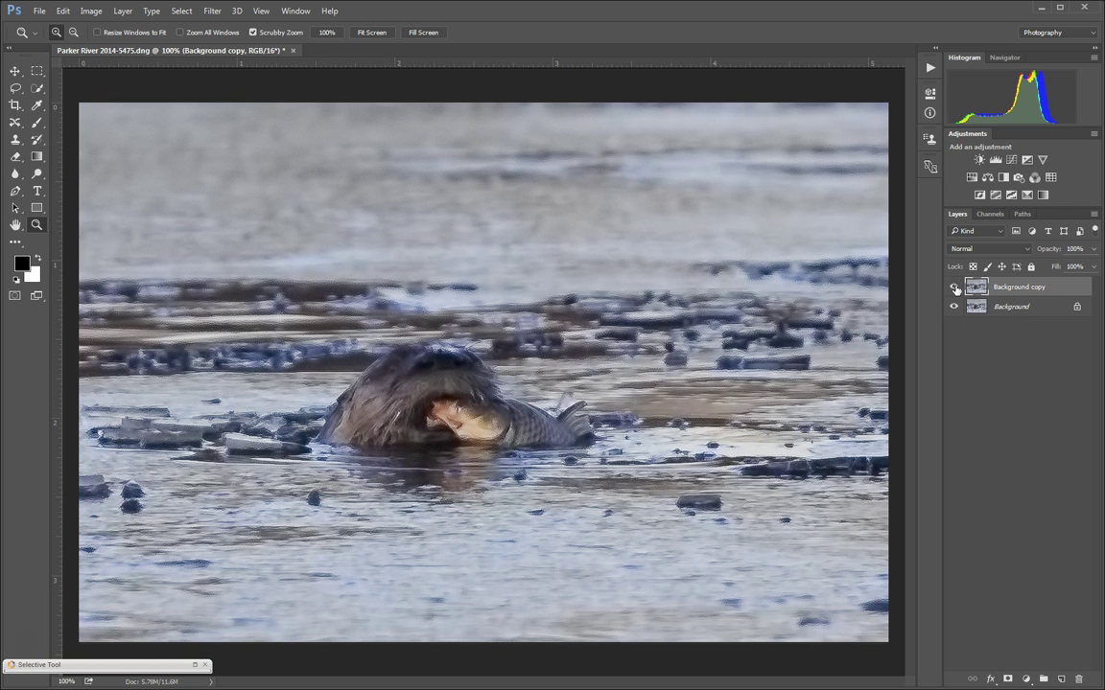
# Step: Toggle the Background copy layer's visibility to compare with the original, leaving it visible
pyautogui.click(954, 288)
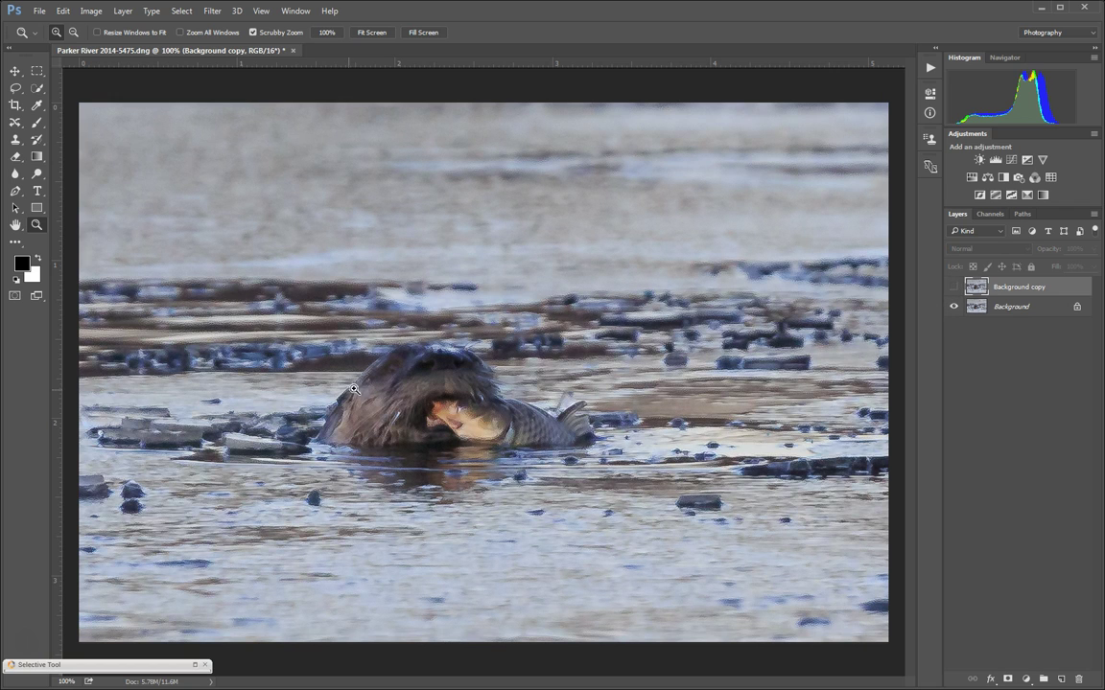
pyautogui.click(954, 287)
pyautogui.click(953, 287)
pyautogui.click(953, 287)
pyautogui.click(953, 288)
pyautogui.click(953, 289)
pyautogui.click(953, 287)
pyautogui.click(953, 287)
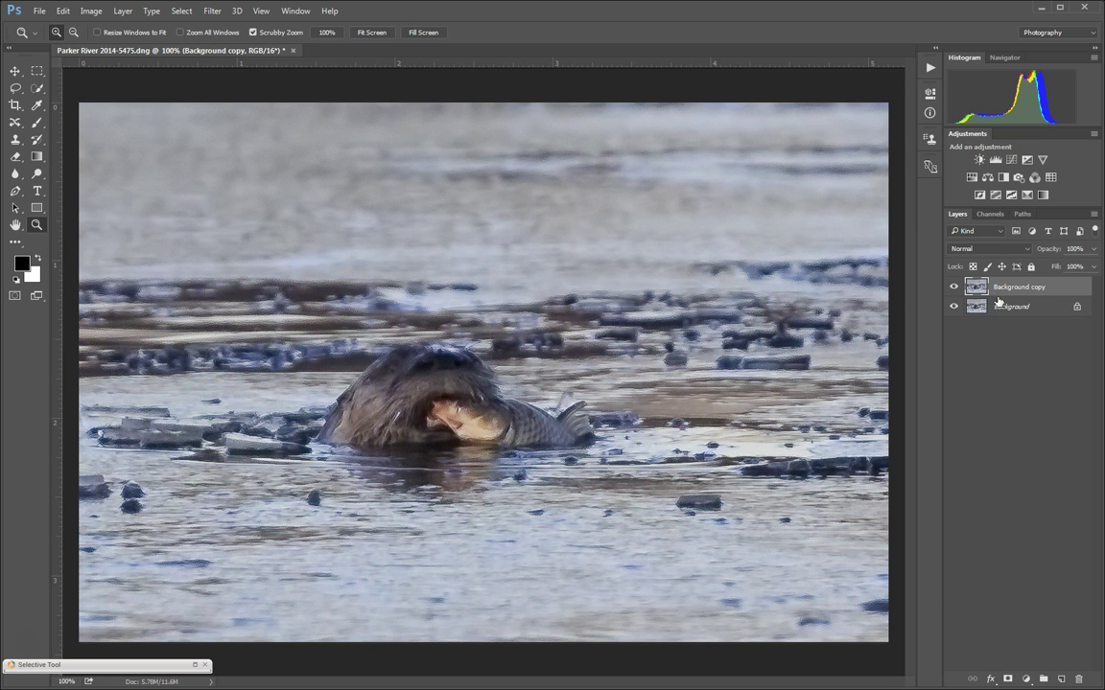
# Step: Add a layer mask to Background copy and paint black over the otter with a size-70 brush
pyautogui.click(1008, 679)
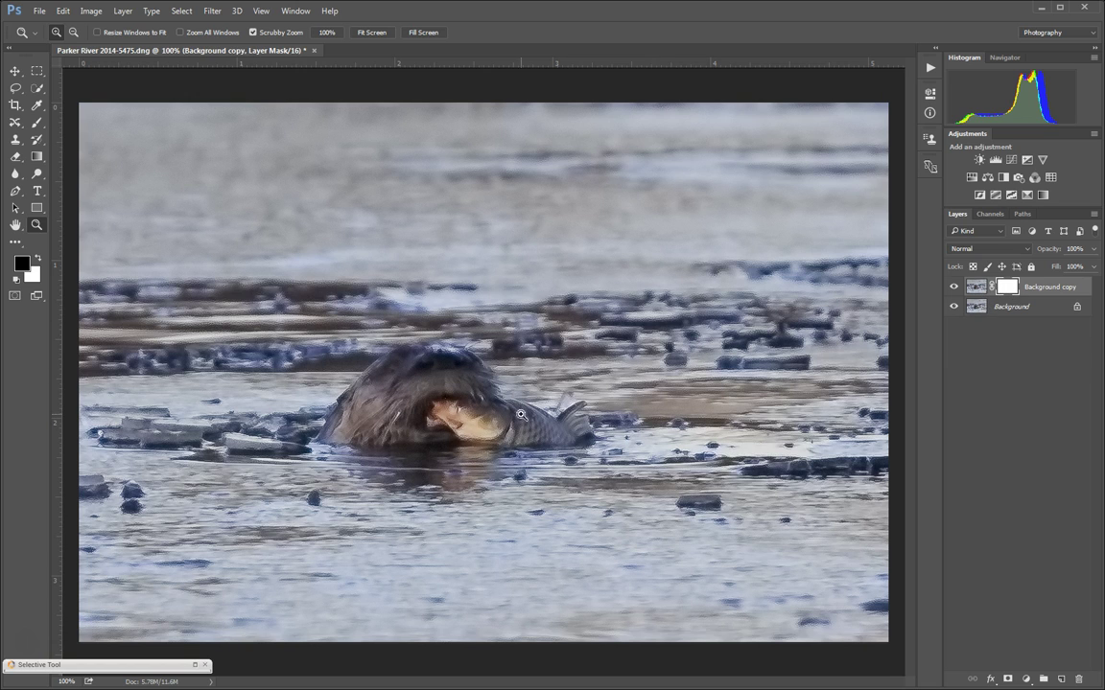
pyautogui.click(39, 124)
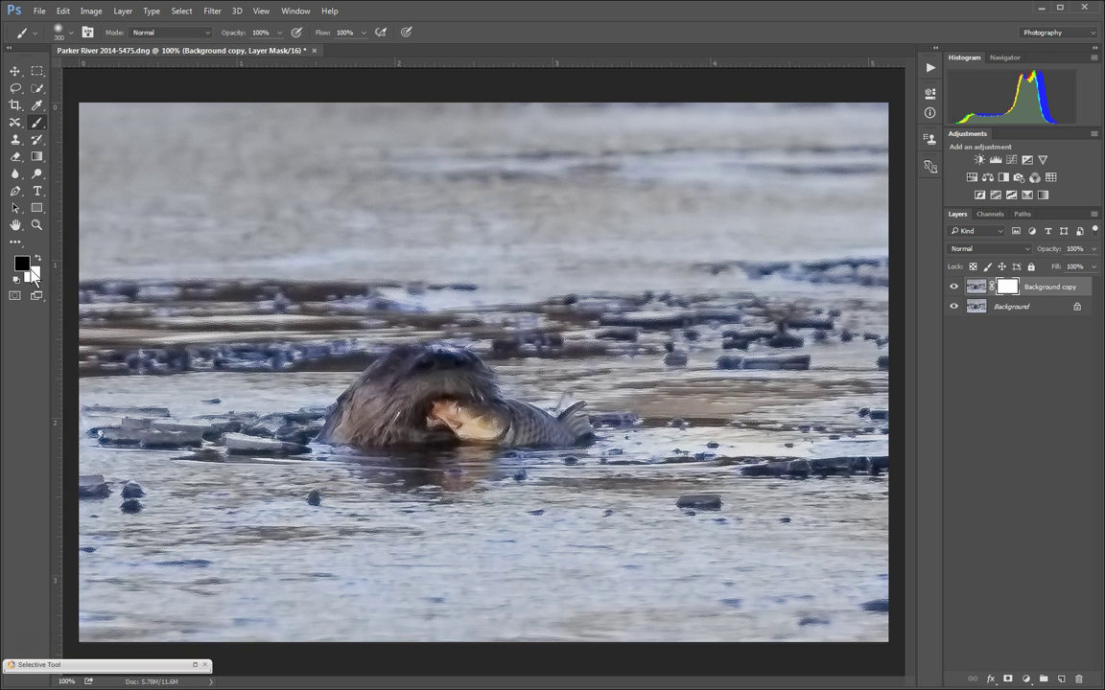
pyautogui.press('[')
pyautogui.press('[')
pyautogui.press('[')
pyautogui.press('[')
pyautogui.press('[')
pyautogui.press('[')
pyautogui.press('[')
pyautogui.press('[')
pyautogui.press('[')
pyautogui.press('[')
pyautogui.press('[')
pyautogui.moveTo(470, 422); pyautogui.dragTo(382, 373)
pyautogui.click(313, 50)
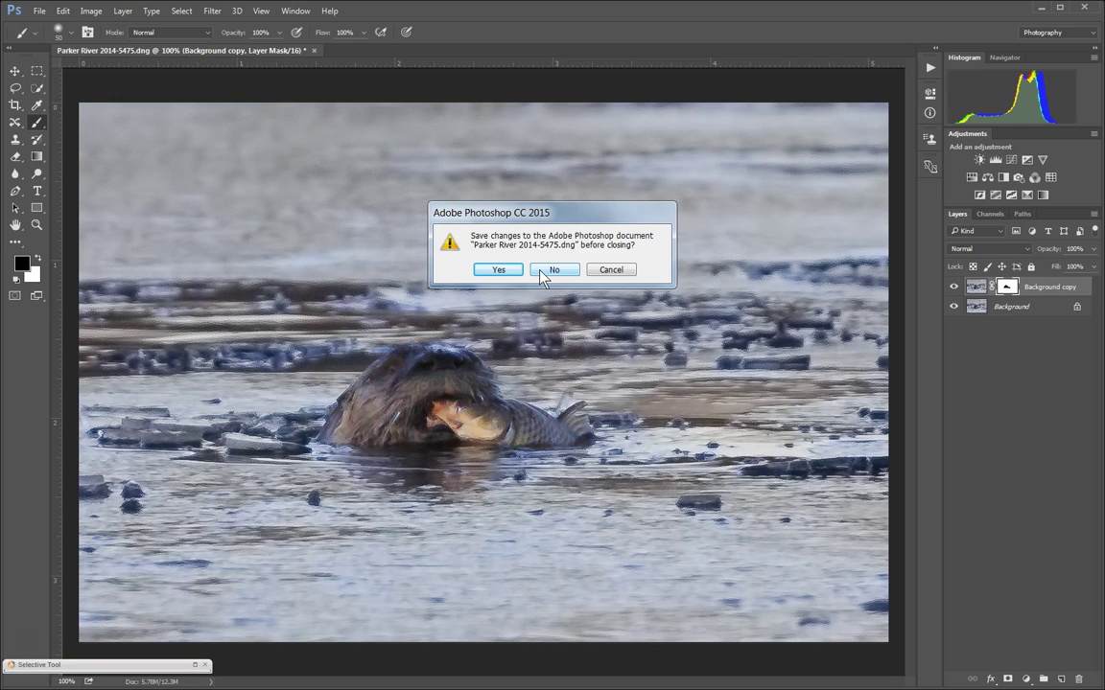
pyautogui.press('Escape')
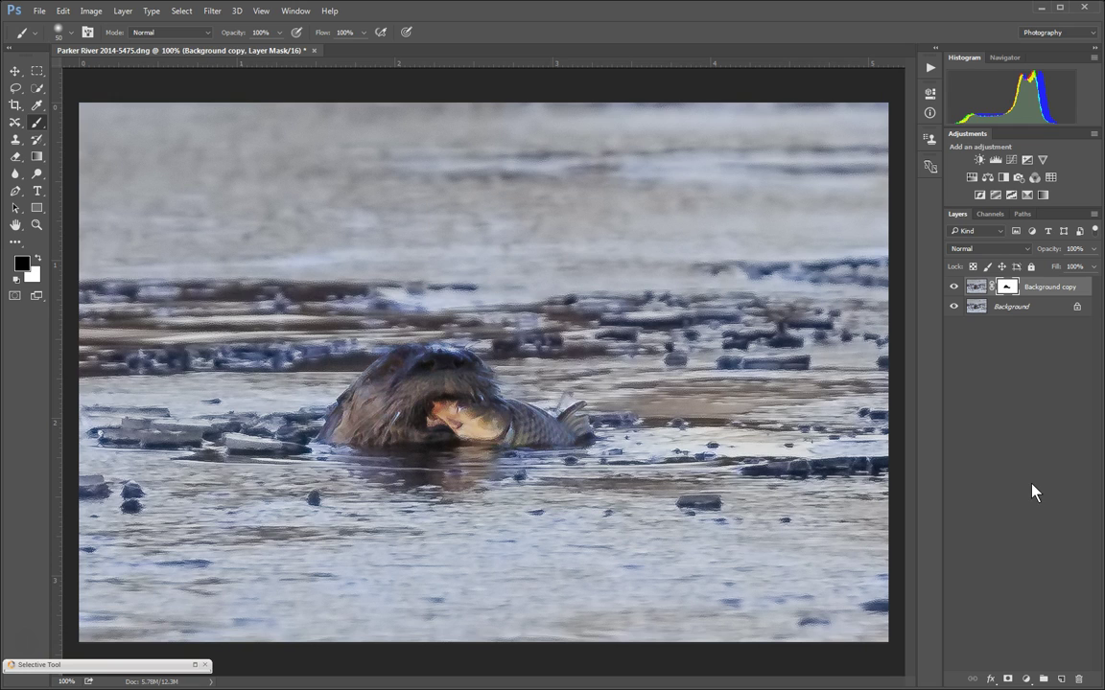